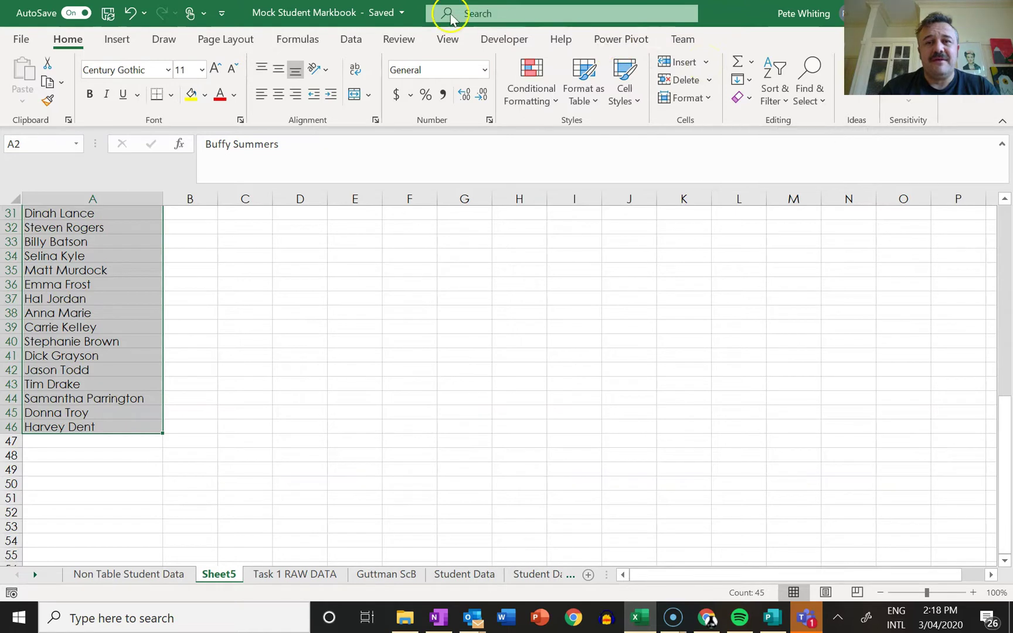
Sort the selected student names in column A of Sheet5 in ascending alphabetical order
{"action": "left_click", "coordinate": [355, 39]}
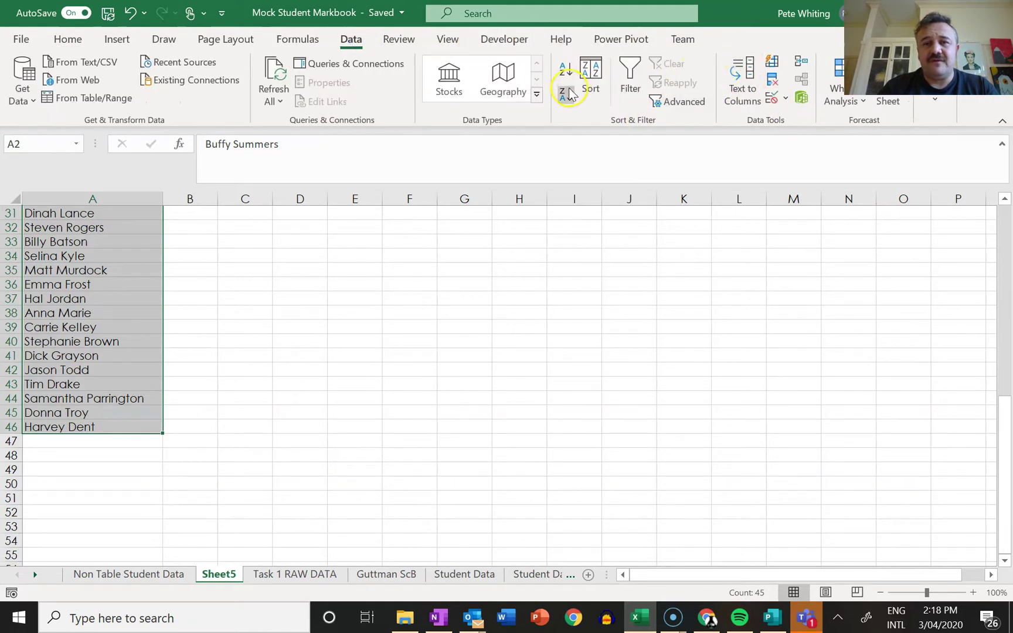
{"action": "left_click", "coordinate": [566, 70]}
{"action": "left_click", "coordinate": [313, 307]}
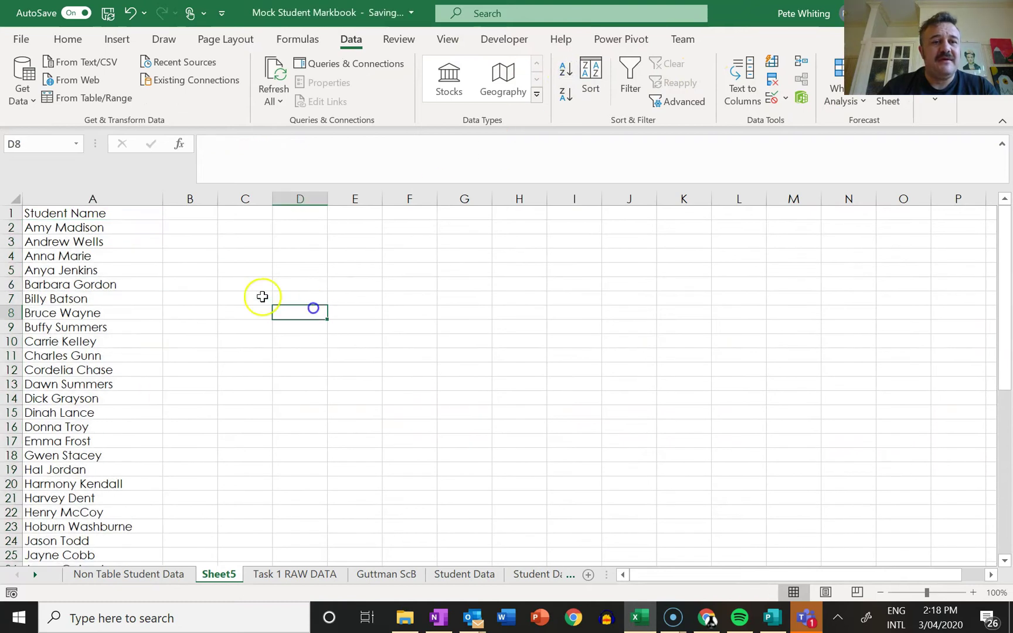
Enter the header Class in cell B1, beside the Student Name header
{"action": "left_click", "coordinate": [191, 212]}
{"action": "type", "text": "Class"}
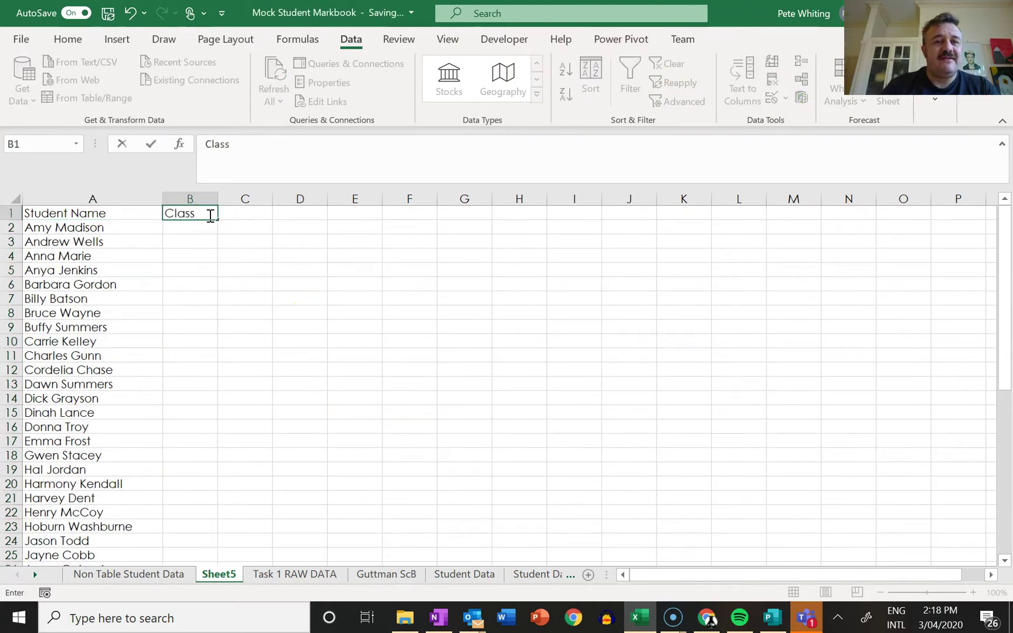
{"action": "key", "text": "Return"}
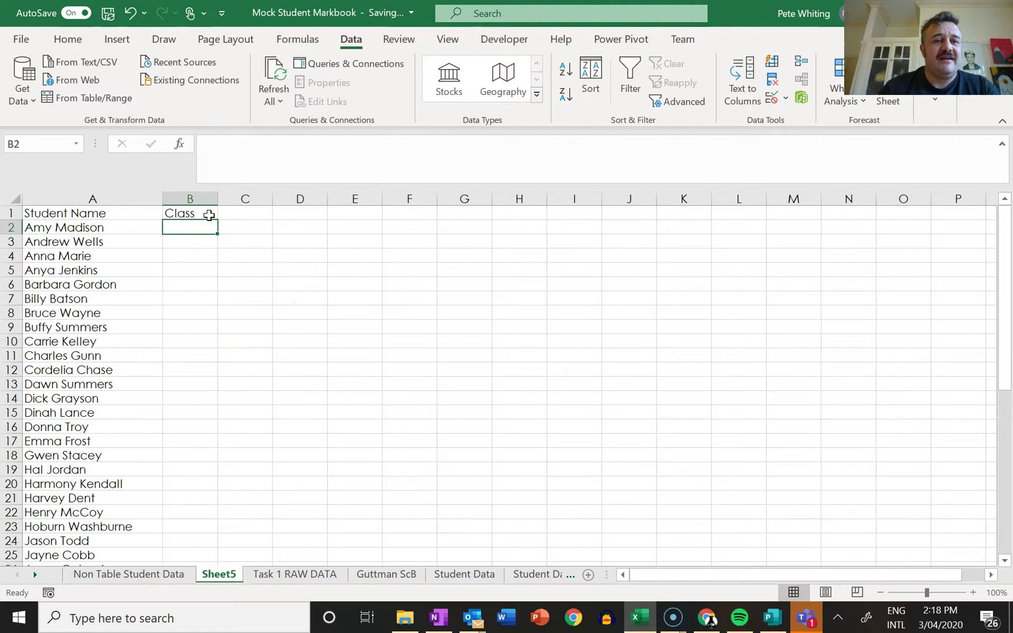
Compare the student names in Sheet5 with the Student Name and Class columns of the Non Table Student Data sheet
{"action": "left_click", "coordinate": [125, 228]}
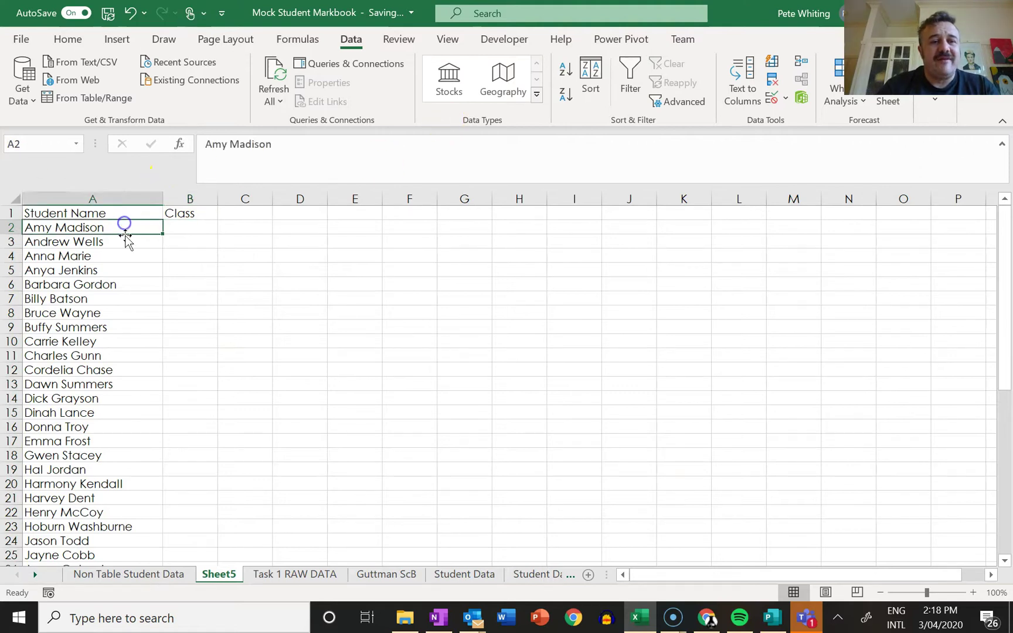
{"action": "left_click", "coordinate": [181, 230]}
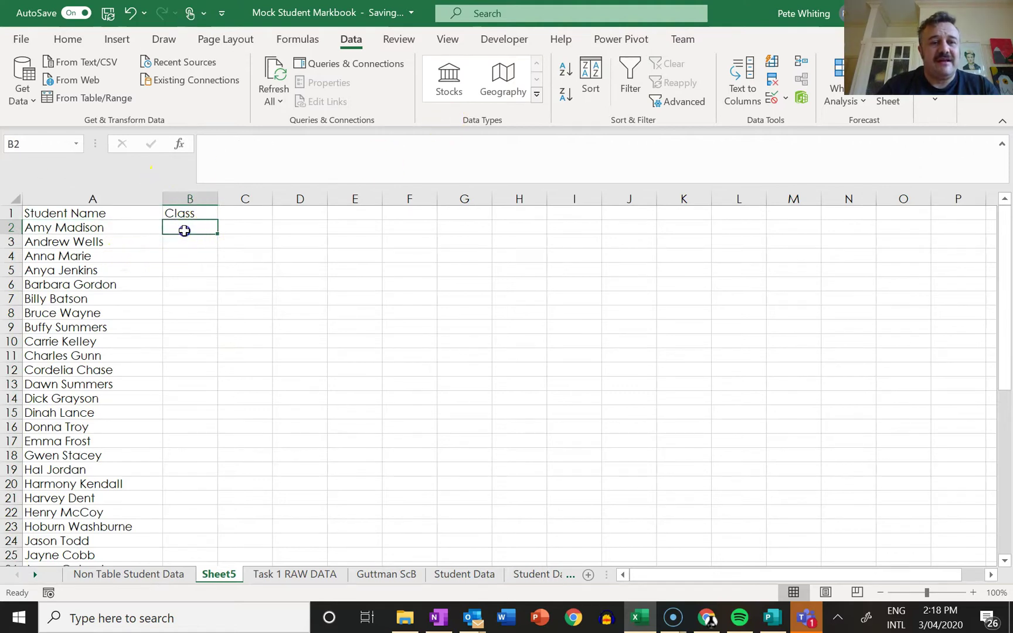
{"action": "left_click", "coordinate": [130, 285]}
{"action": "left_click", "coordinate": [124, 300]}
{"action": "left_click", "coordinate": [188, 230]}
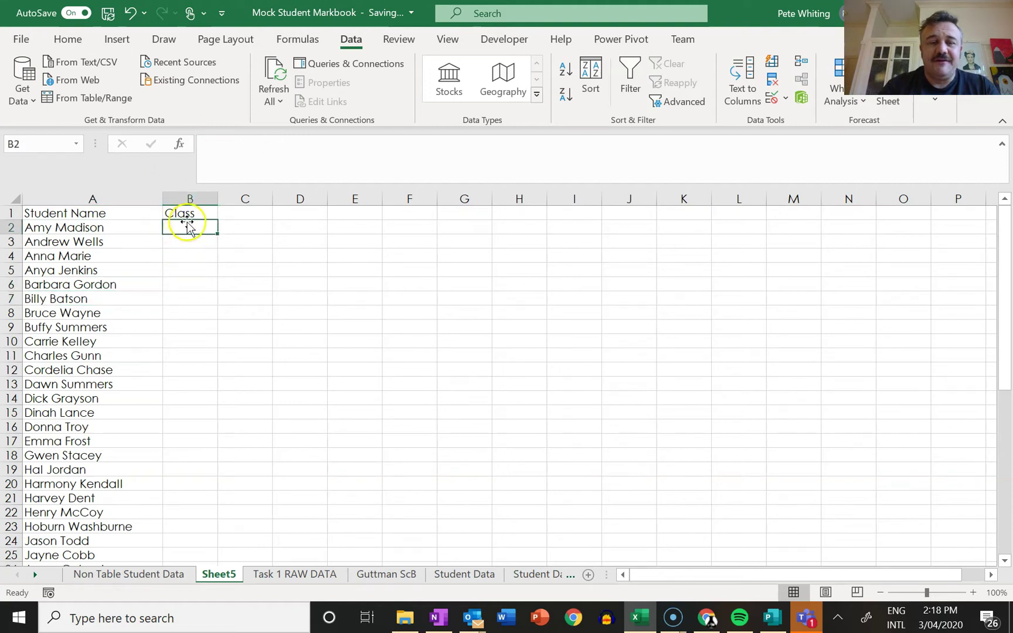
{"action": "left_click", "coordinate": [120, 574]}
{"action": "left_click", "coordinate": [179, 227]}
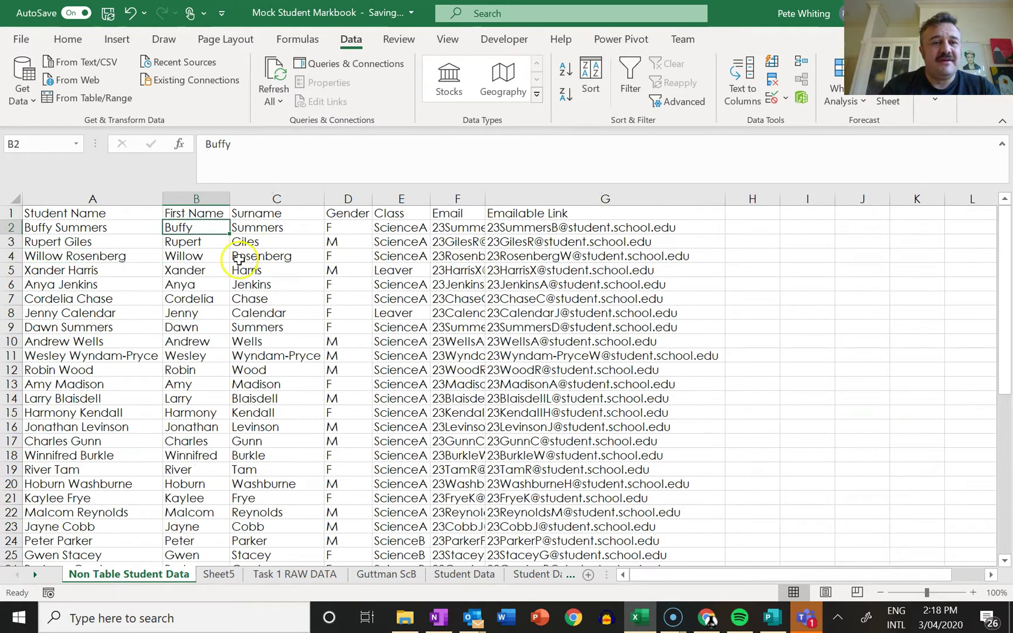
{"action": "left_click", "coordinate": [90, 226]}
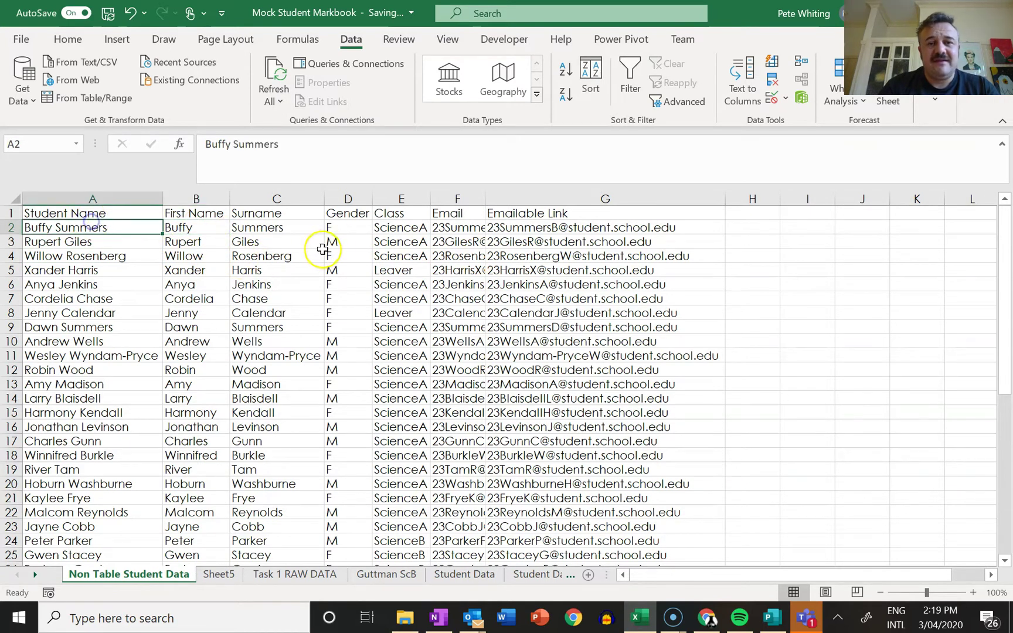
{"action": "left_click", "coordinate": [402, 228]}
{"action": "left_click_drag", "start_coordinate": [403, 225], "coordinate": [402, 327]}
{"action": "left_click", "coordinate": [50, 229]}
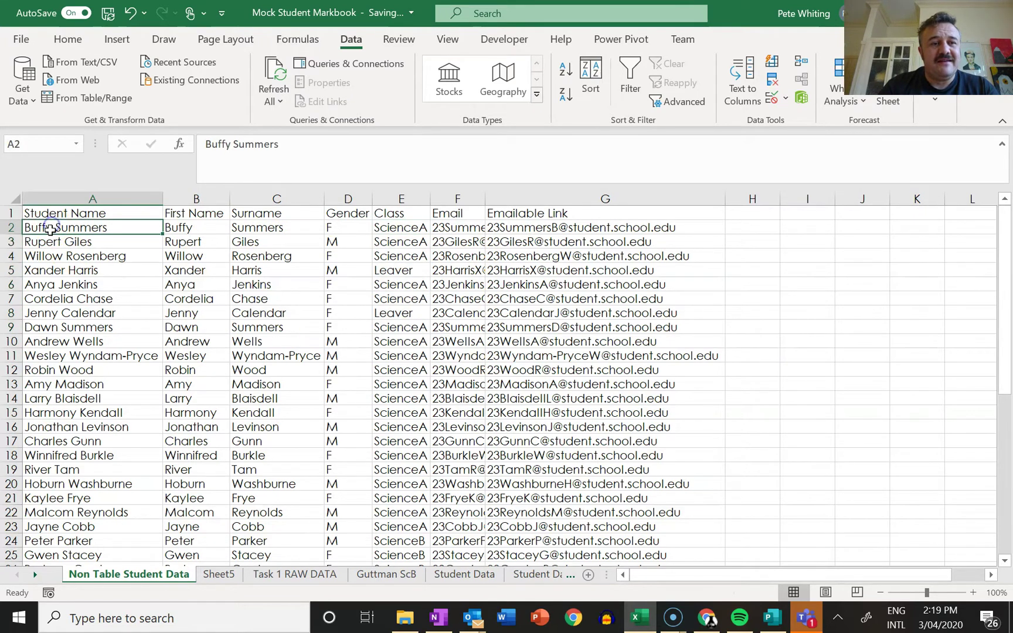
Begin a VLOOKUP formula in cell B2 of Sheet5 with the absolute reference $A$2 as the lookup value
{"action": "left_click", "coordinate": [231, 578]}
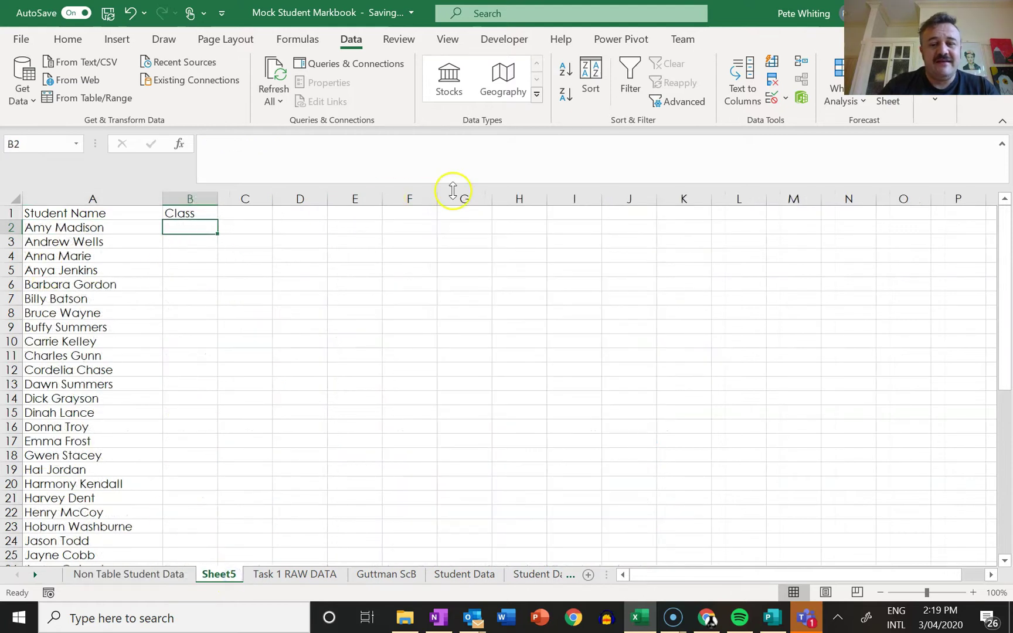
{"action": "type", "text": "=vl"}
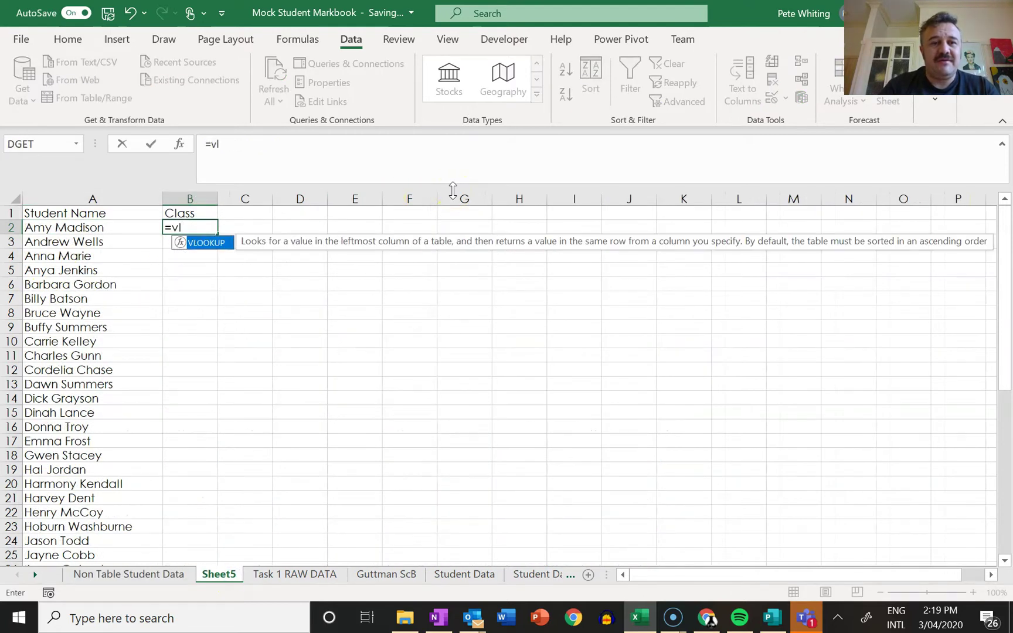
{"action": "key", "text": "Tab"}
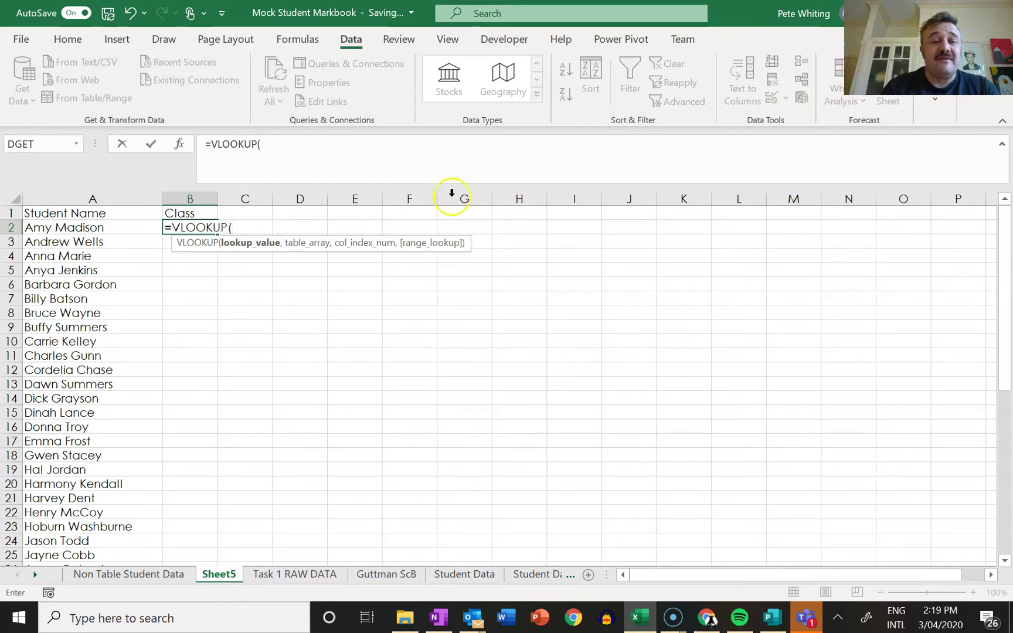
{"action": "left_click", "coordinate": [103, 228]}
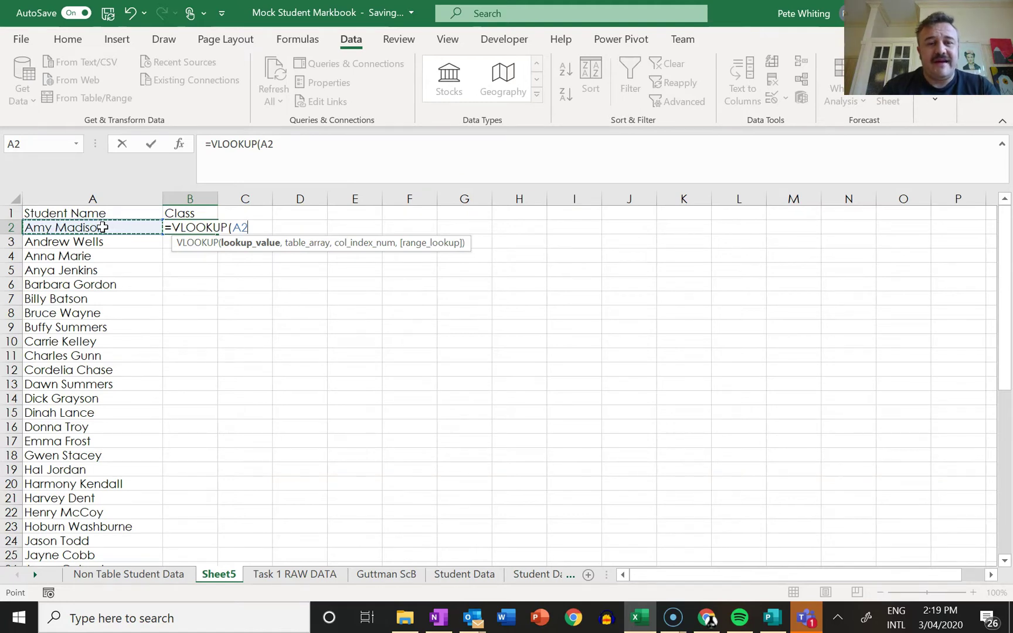
{"action": "key", "text": "F4"}
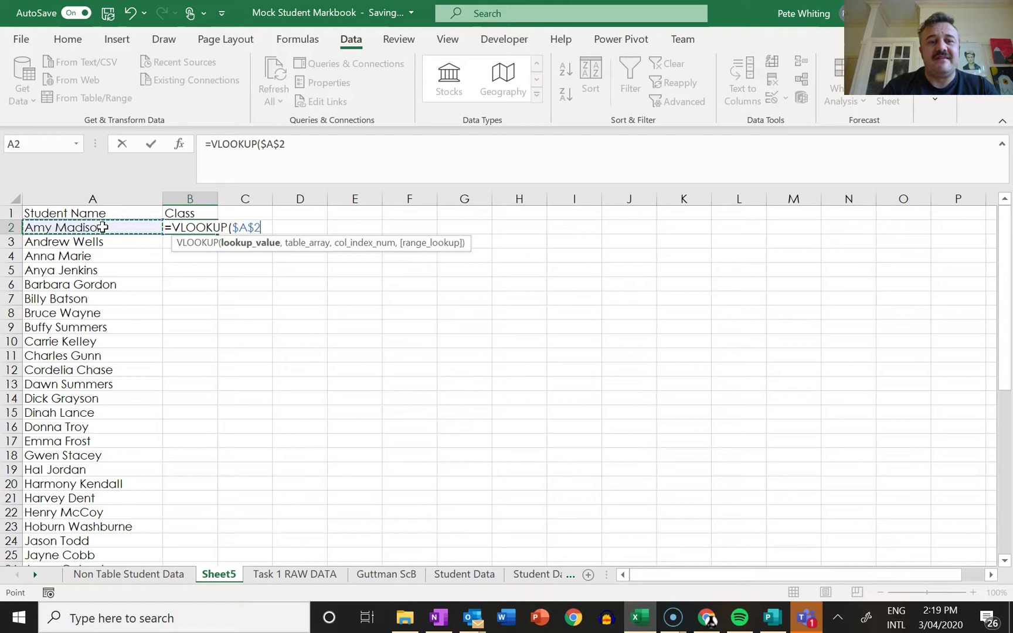
{"action": "type", "text": ","}
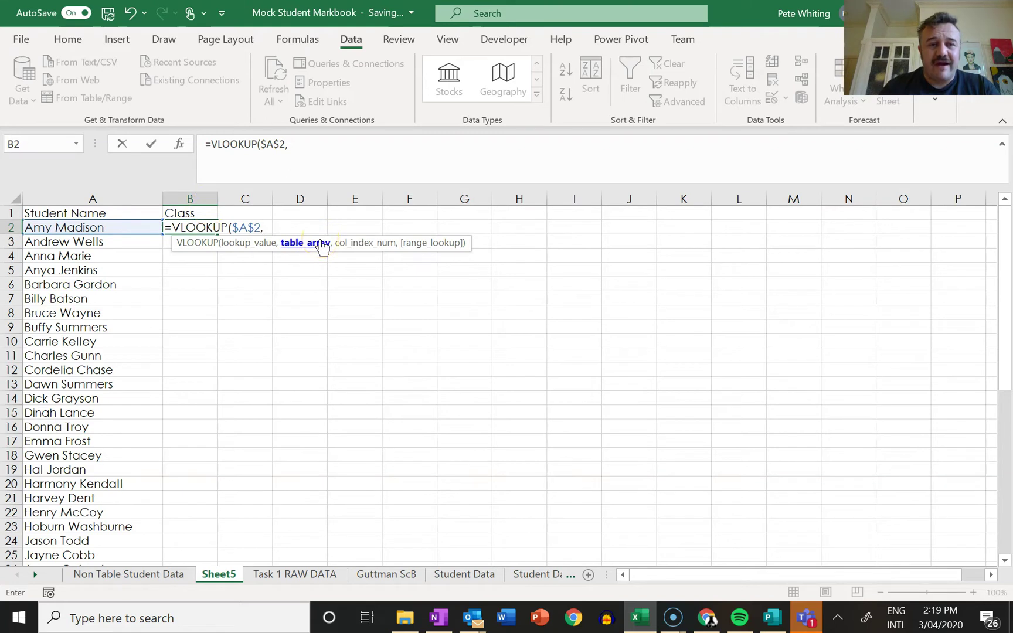
Set the VLOOKUP table array to A1:G46 on the Non Table Student Data sheet and continue to the column index argument
{"action": "left_click", "coordinate": [150, 574]}
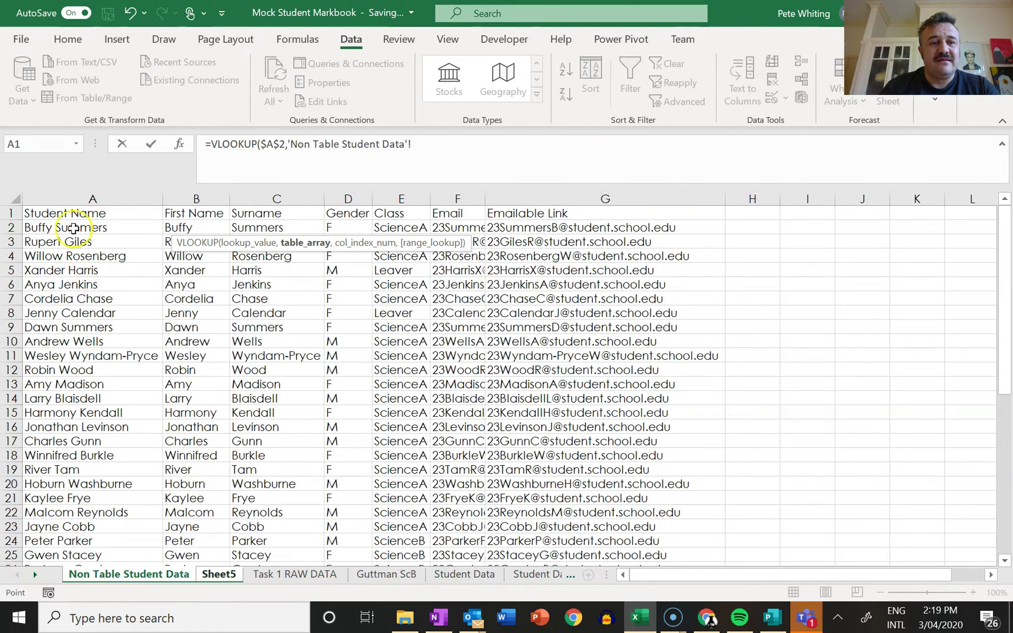
{"action": "left_click_drag", "start_coordinate": [52, 210], "coordinate": [318, 111]}
{"action": "left_click", "coordinate": [119, 214]}
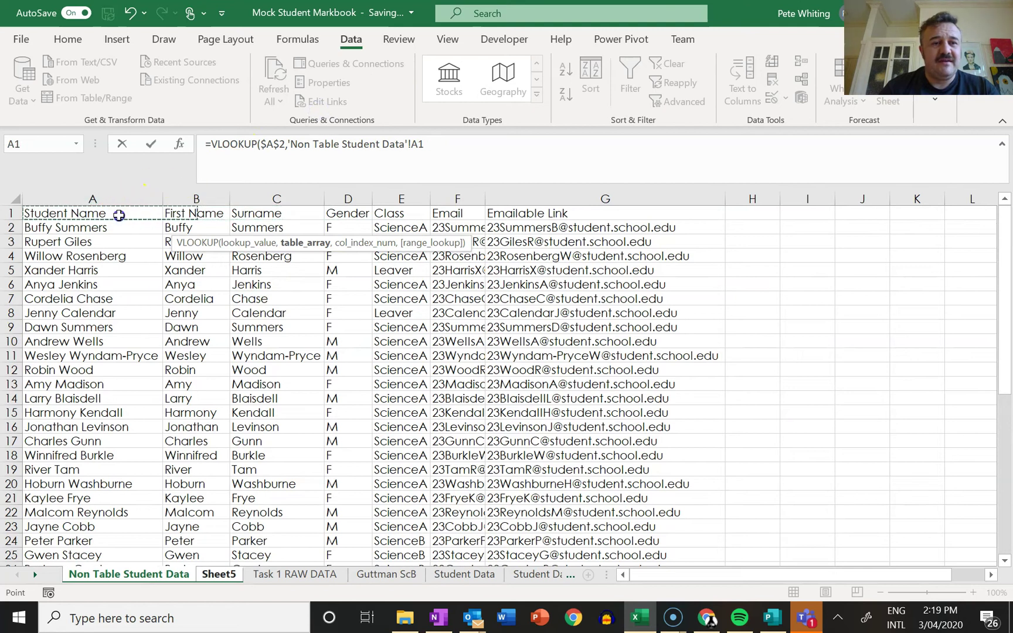
{"action": "key", "text": "ctrl+shift+Right"}
{"action": "key", "text": "ctrl+shift+Down"}
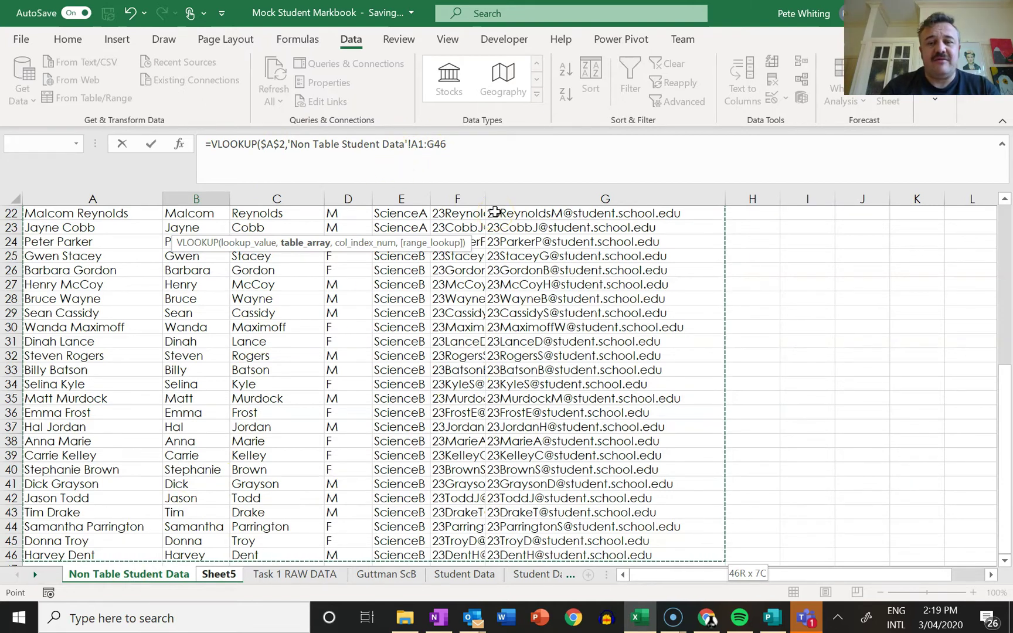
{"action": "key", "text": "Return"}
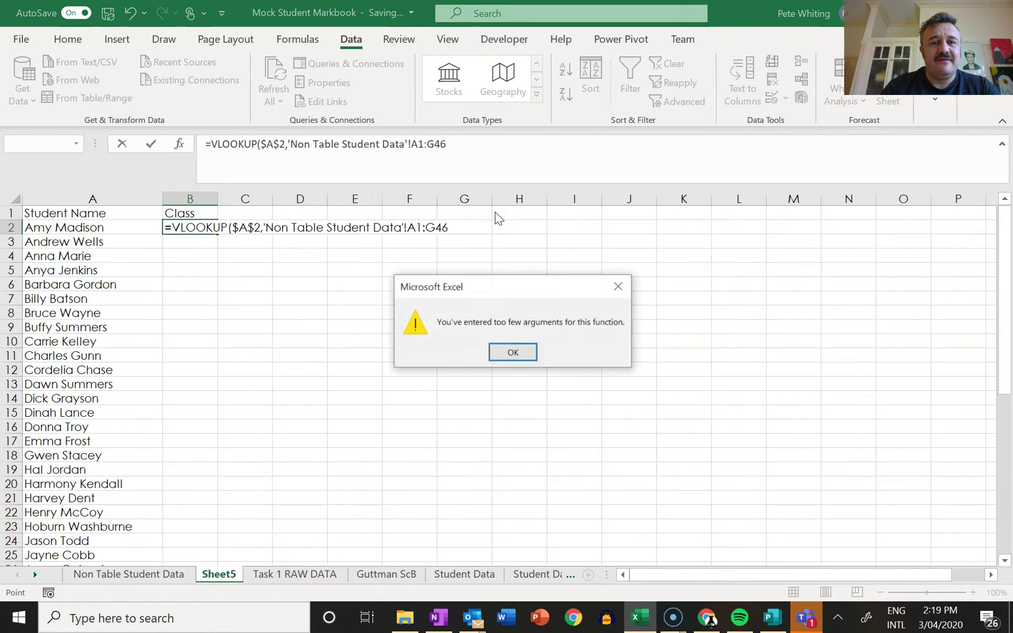
{"action": "left_click", "coordinate": [514, 351]}
{"action": "left_click", "coordinate": [472, 145]}
{"action": "type", "text": ","}
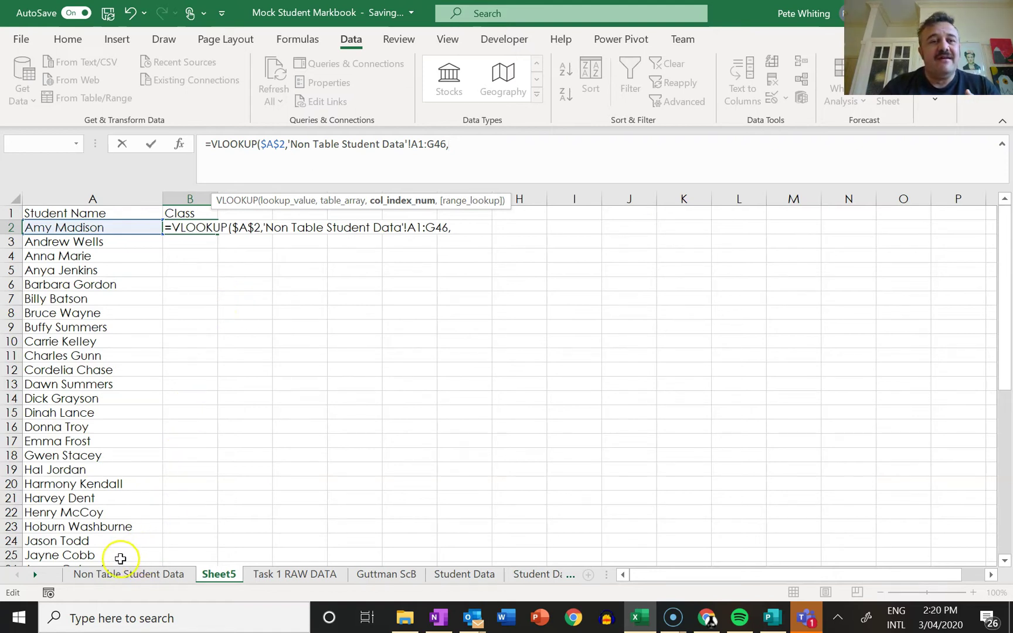
{"action": "left_click", "coordinate": [149, 576]}
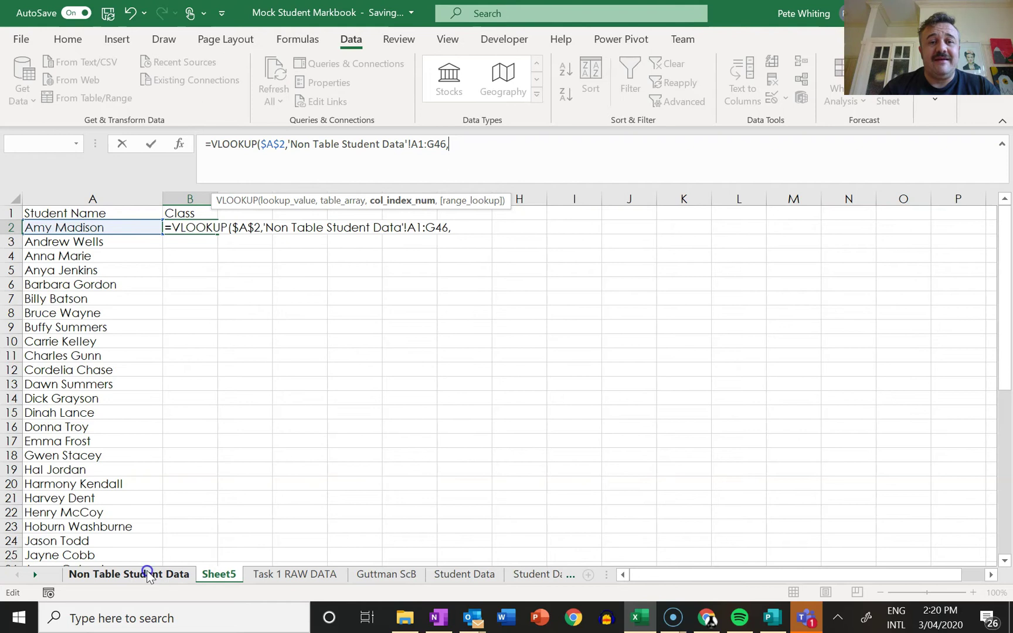
{"action": "left_click", "coordinate": [218, 574]}
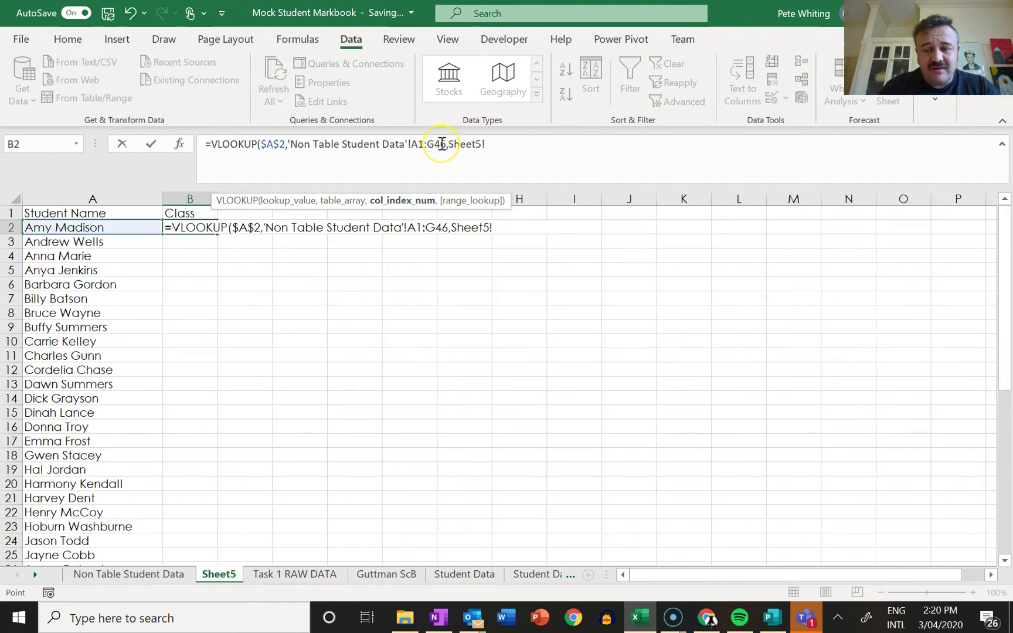
{"action": "key", "text": "BackSpace"}
{"action": "key", "text": "BackSpace"}
{"action": "key", "text": "BackSpace"}
{"action": "key", "text": "BackSpace"}
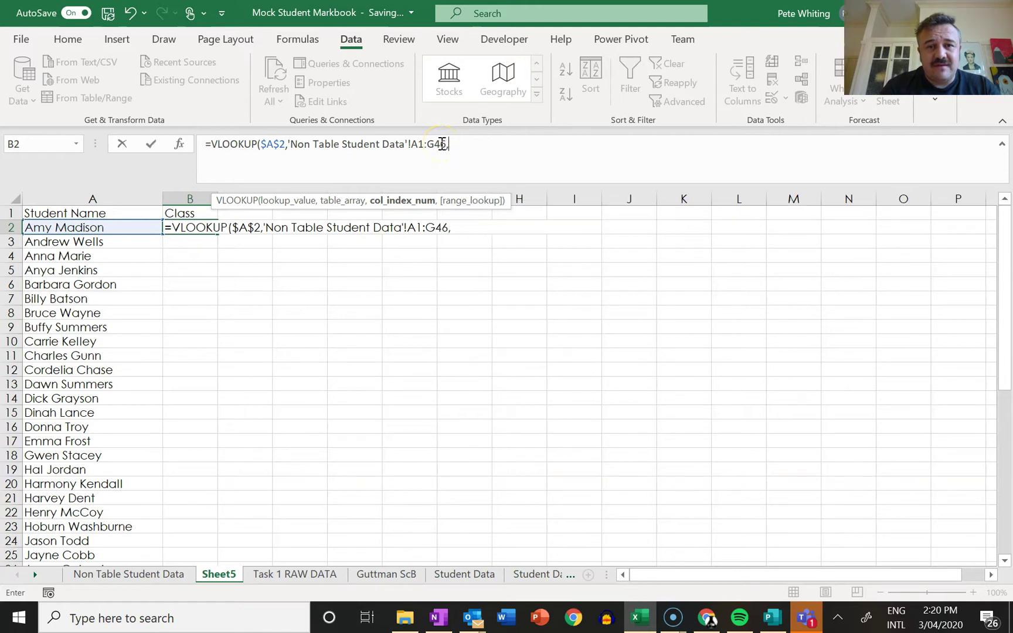
Make the table array reference in the VLOOKUP formula absolute as $A$1:$G$46
{"action": "left_click", "coordinate": [439, 144]}
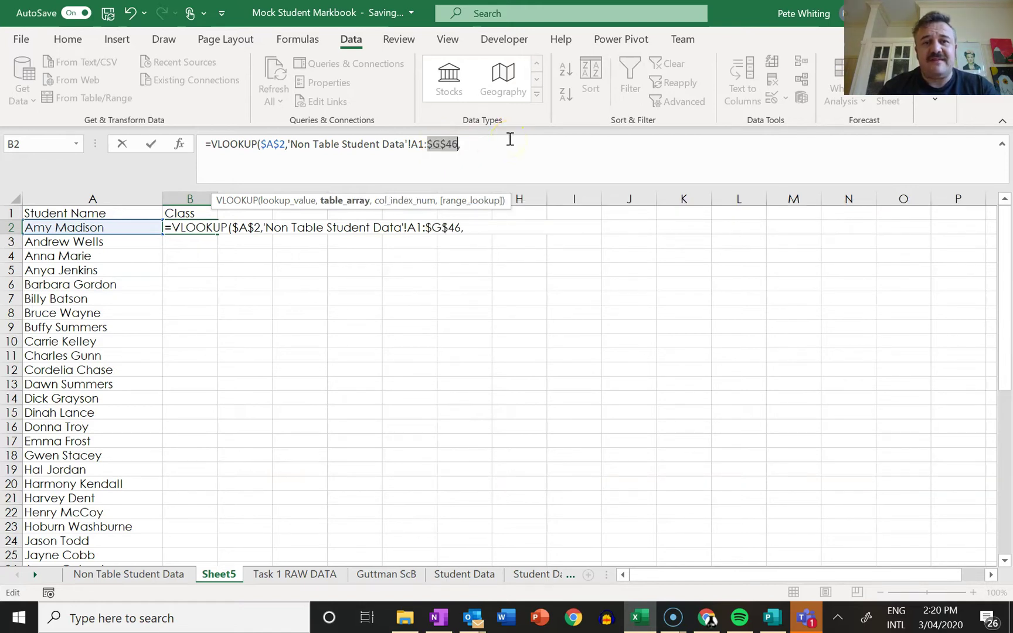
{"action": "left_click", "coordinate": [422, 143]}
{"action": "key", "text": "F4"}
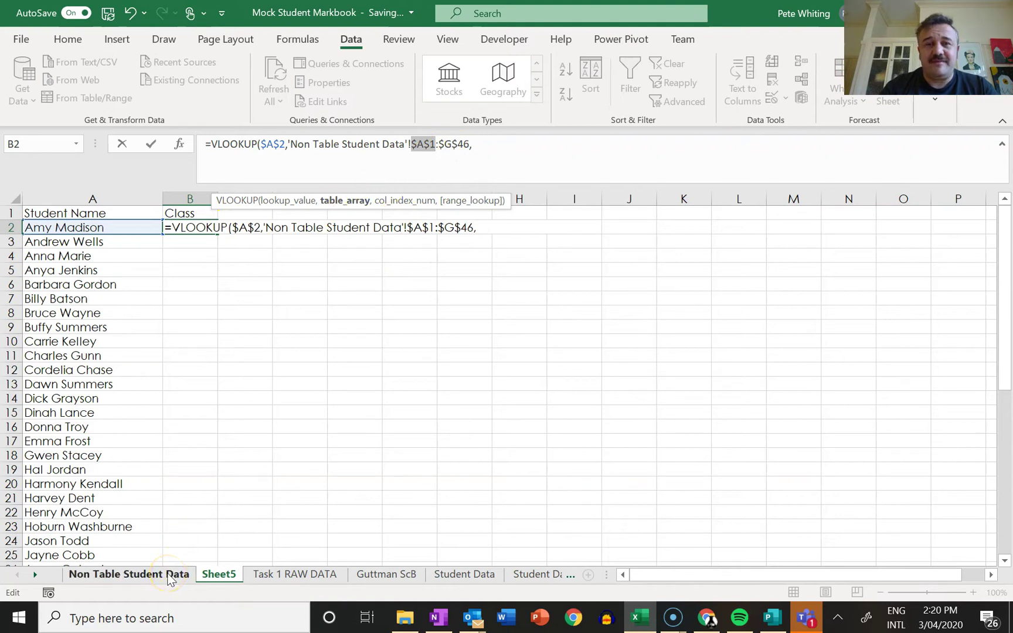
{"action": "left_click", "coordinate": [500, 139]}
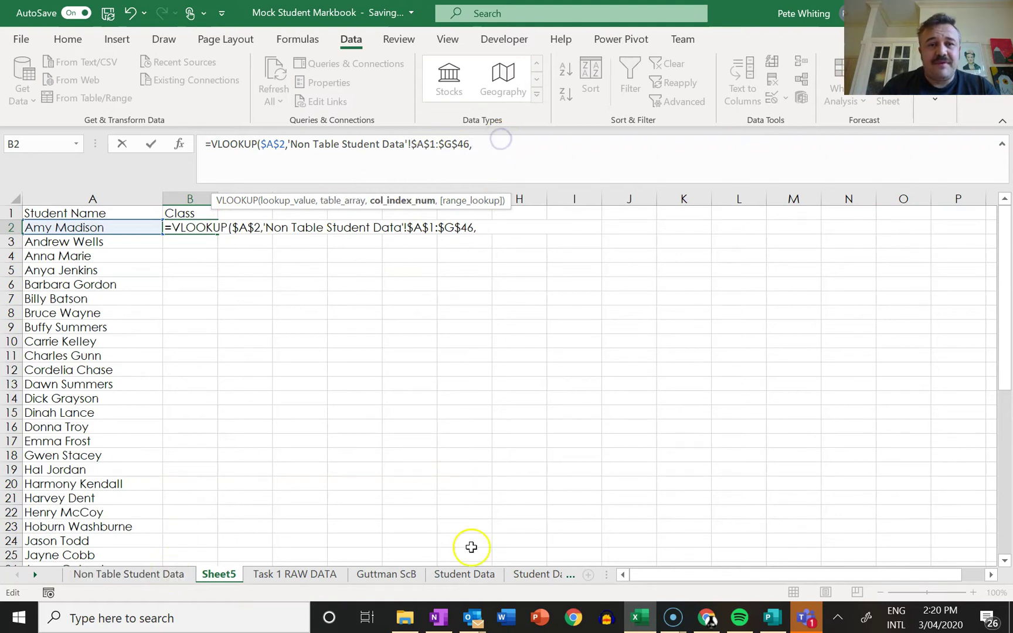
Count across to the Class column on Non Table Student Data, and enter 5 as the column index in place of the stray sheet reference
{"action": "left_click", "coordinate": [116, 578]}
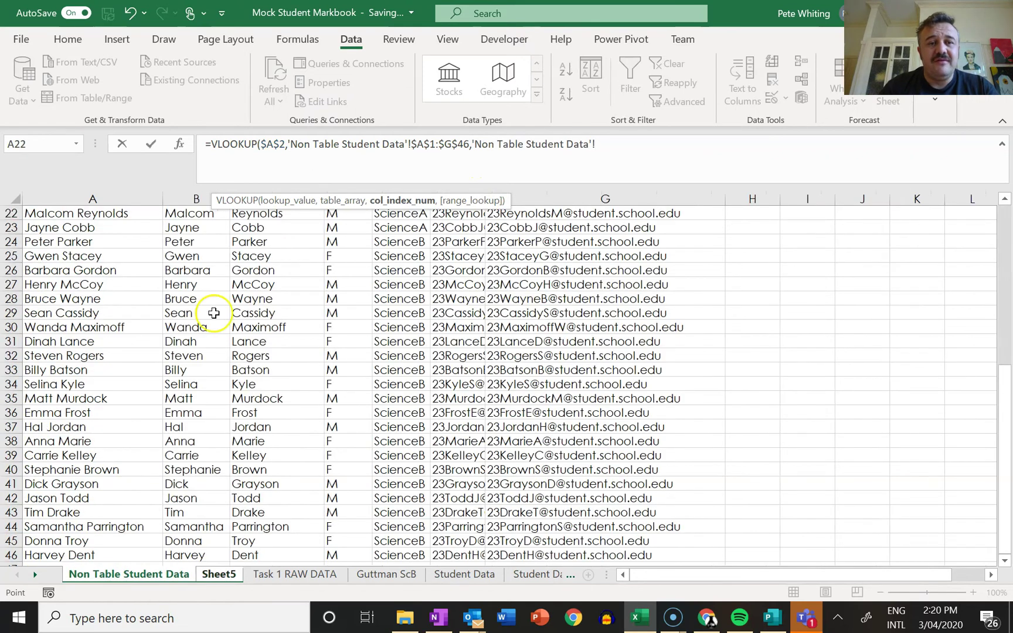
{"action": "scroll", "coordinate": [234, 340], "scroll_direction": "up", "scroll_amount": 7}
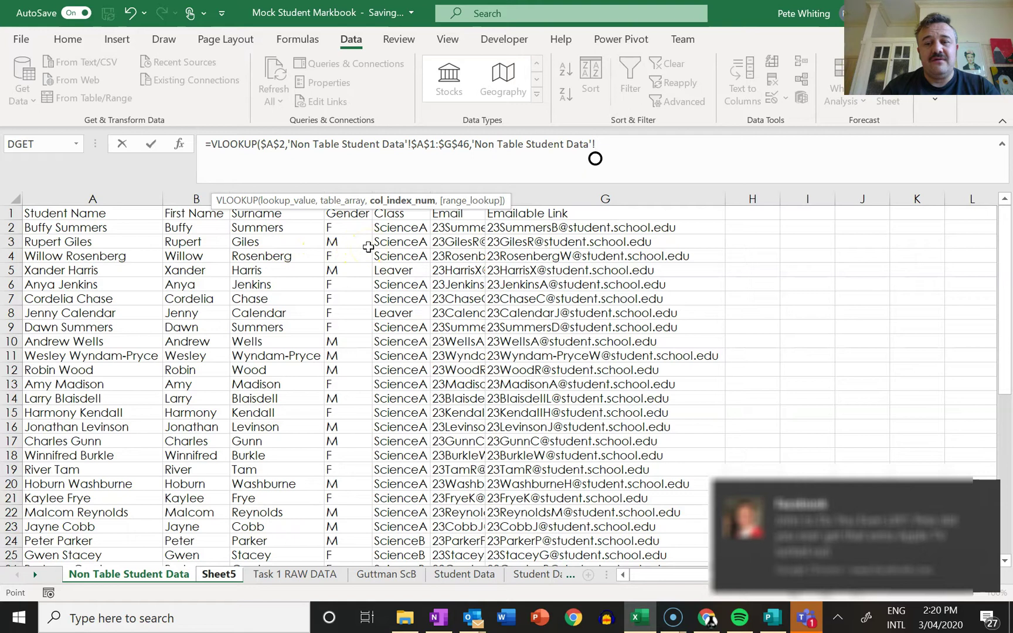
{"action": "left_click", "coordinate": [417, 242]}
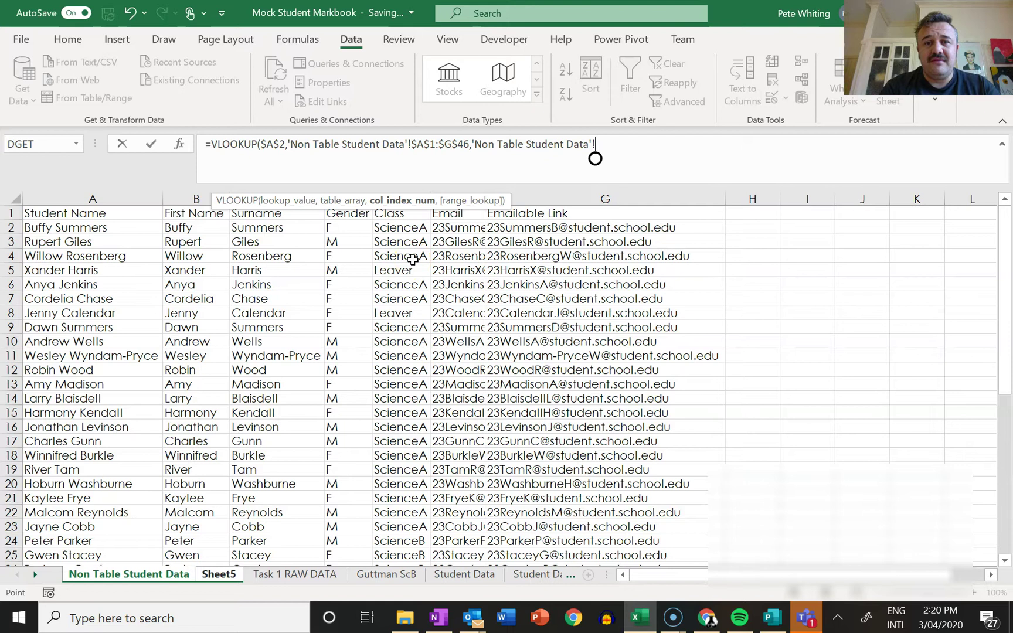
{"action": "key", "text": "BackSpace"}
{"action": "key", "text": "BackSpace"}
{"action": "key", "text": "BackSpace"}
{"action": "key", "text": "BackSpace"}
{"action": "key", "text": "BackSpace"}
{"action": "key", "text": "BackSpace"}
{"action": "key", "text": "BackSpace"}
{"action": "key", "text": "BackSpace"}
{"action": "key", "text": "BackSpace"}
{"action": "key", "text": "BackSpace"}
{"action": "key", "text": "BackSpace"}
{"action": "key", "text": "BackSpace"}
{"action": "key", "text": "BackSpace"}
{"action": "key", "text": "BackSpace"}
{"action": "key", "text": "BackSpace"}
{"action": "key", "text": "BackSpace"}
{"action": "key", "text": "BackSpace"}
{"action": "key", "text": "BackSpace"}
{"action": "key", "text": "BackSpace"}
{"action": "key", "text": "BackSpace"}
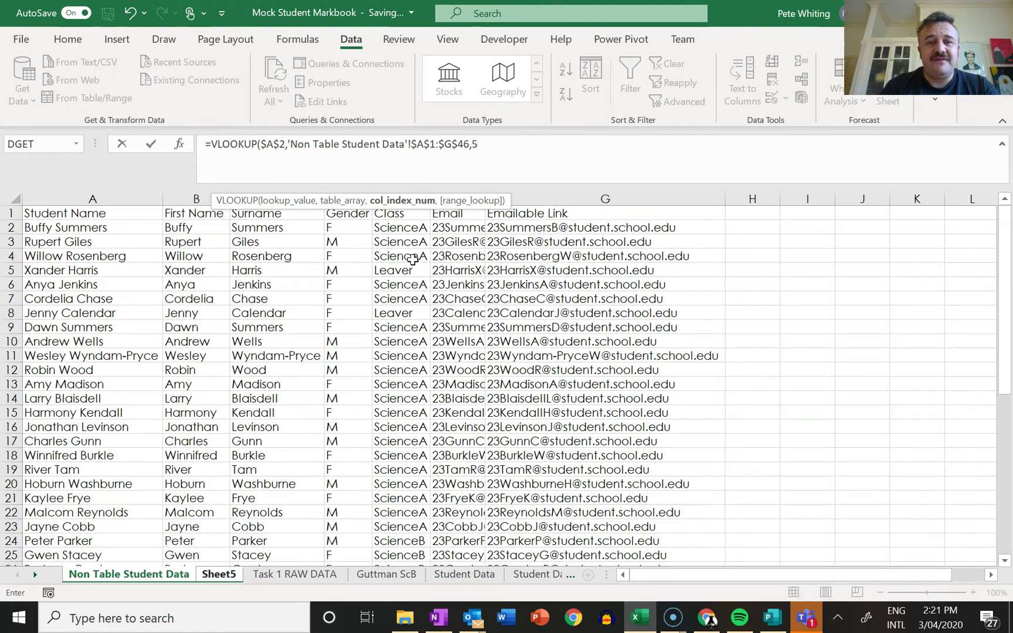
Set the VLOOKUP range lookup argument to FALSE for an exact match and close the formula's parenthesis
{"action": "type", "text": ","}
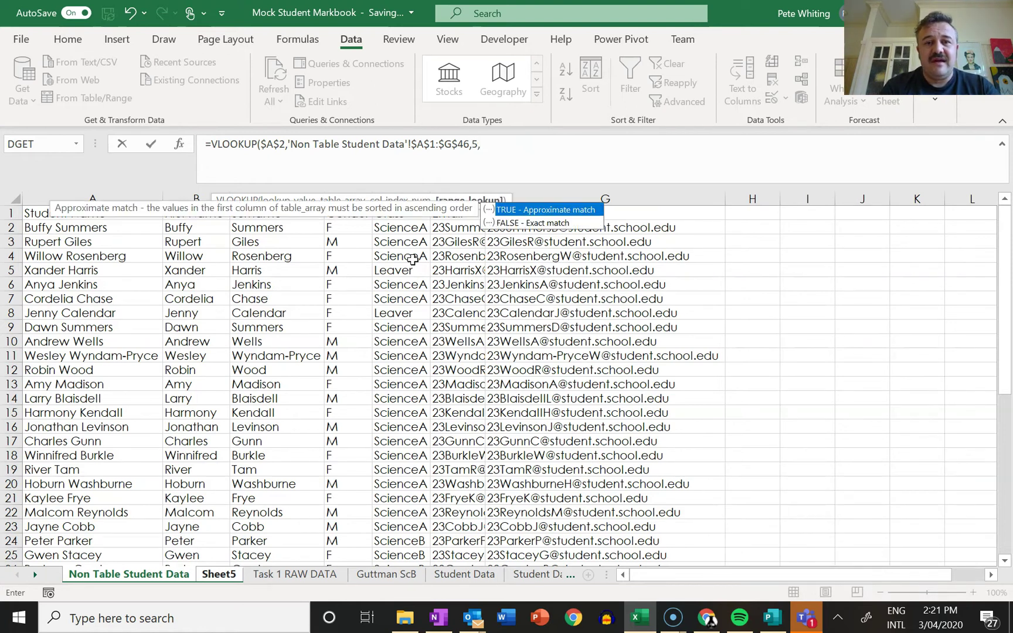
{"action": "key", "text": "Down"}
{"action": "key", "text": "Up"}
{"action": "key", "text": "Down"}
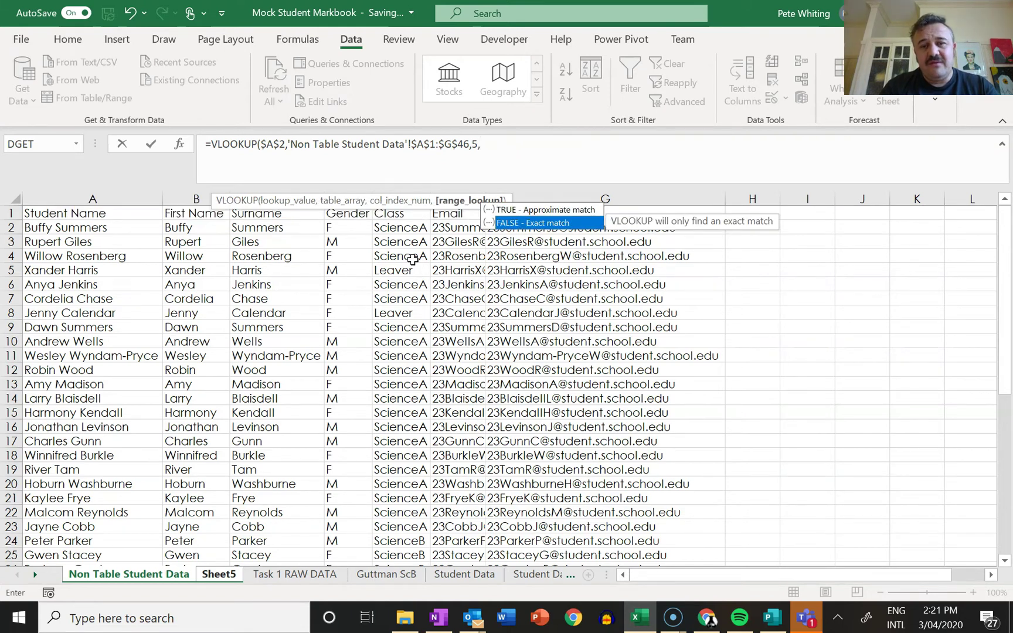
{"action": "key", "text": "Tab"}
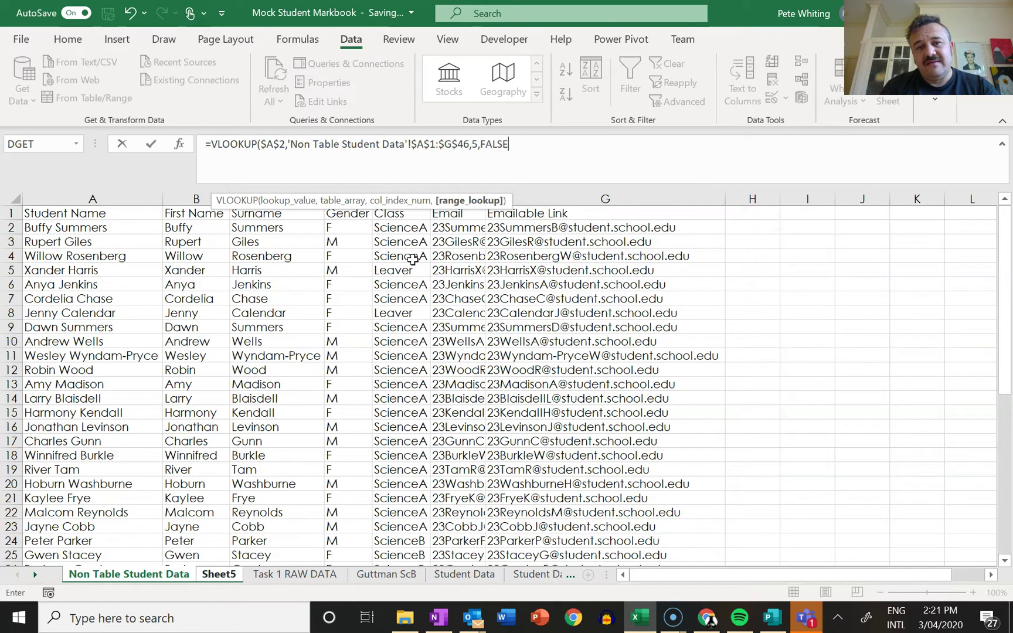
{"action": "type", "text": ")"}
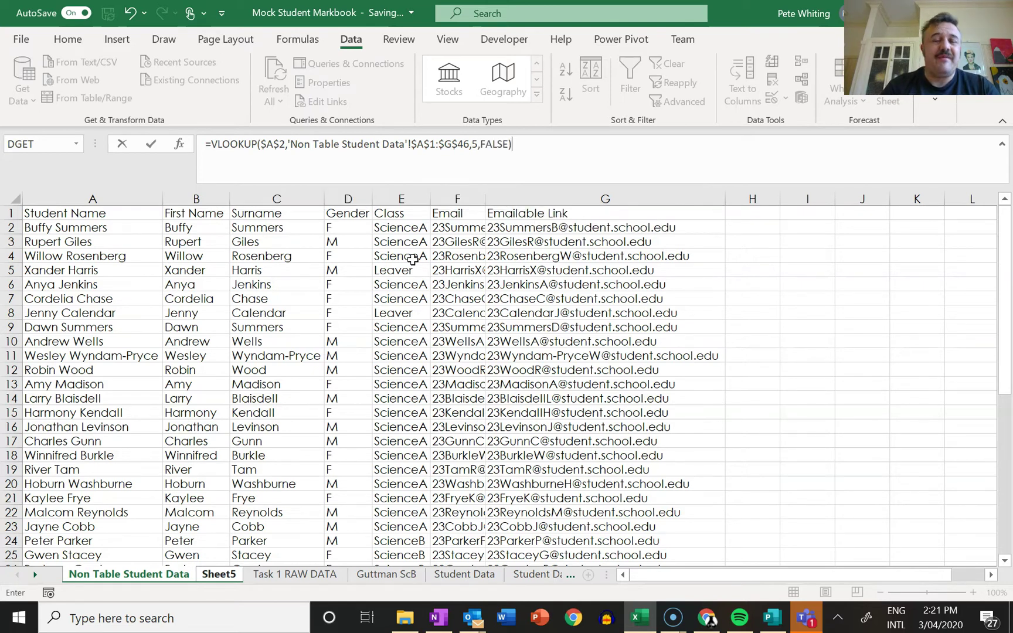
Enter the VLOOKUP formula in B2, fill it down the Class column on Sheet5, and check the filled cells
{"action": "key", "text": "Return"}
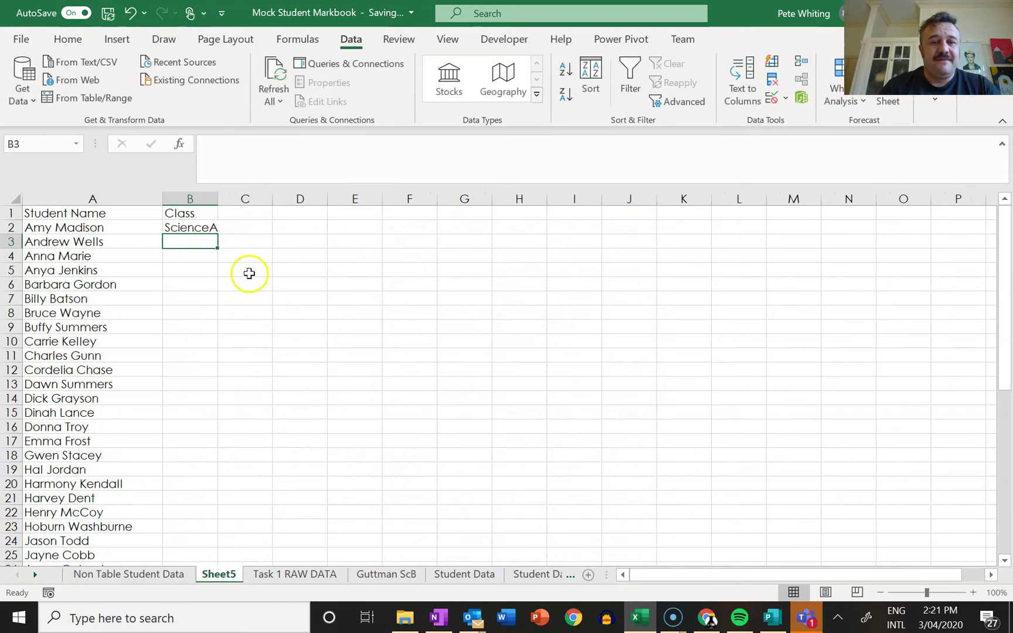
{"action": "left_click", "coordinate": [189, 229]}
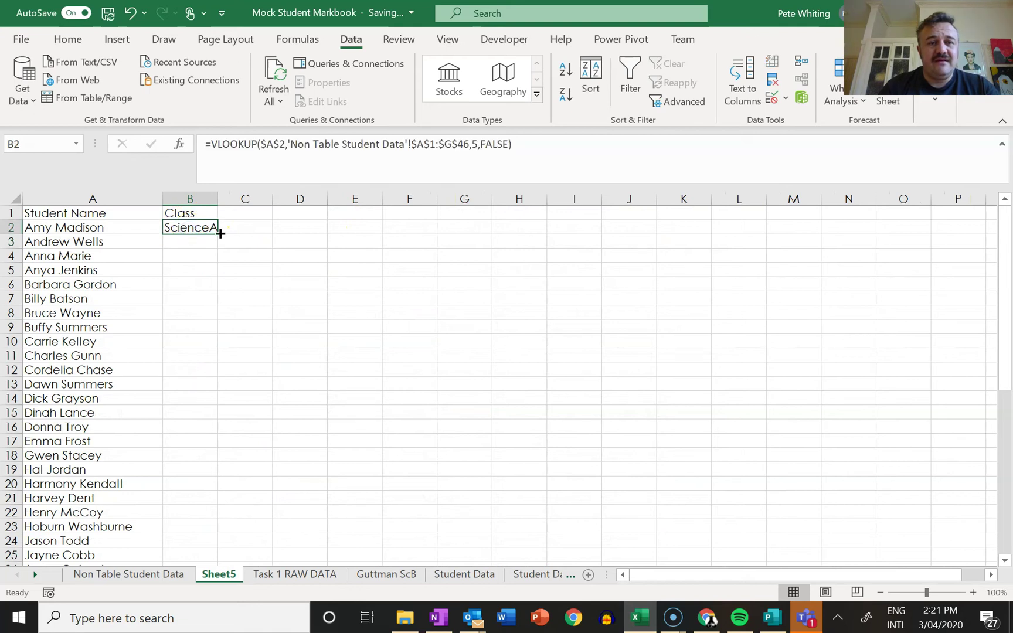
{"action": "double_click", "coordinate": [219, 232]}
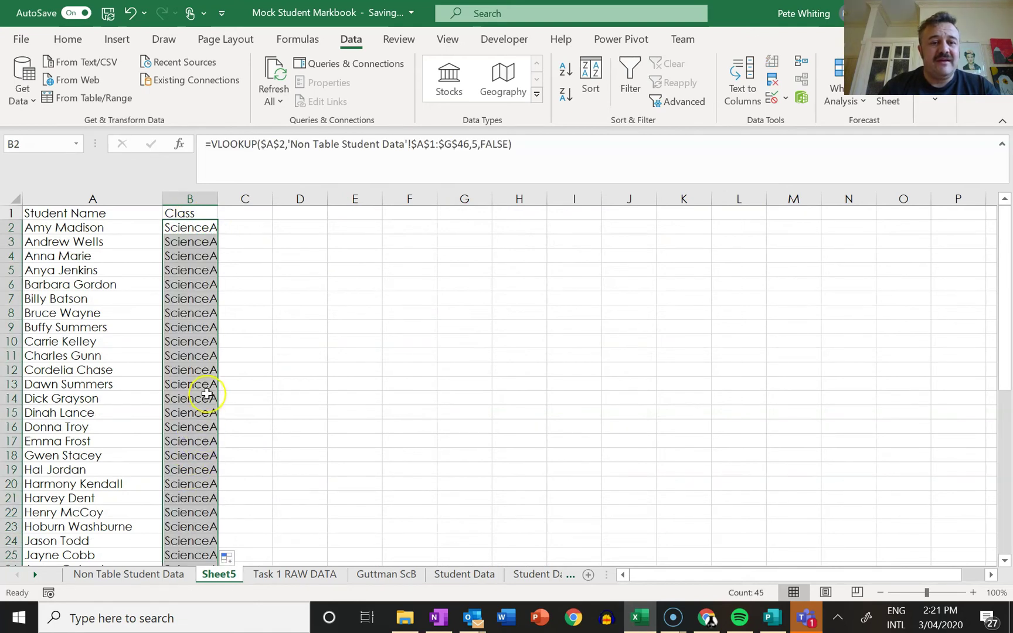
{"action": "scroll", "coordinate": [206, 394], "scroll_direction": "down", "scroll_amount": 3}
{"action": "left_click", "coordinate": [207, 395]}
{"action": "left_click", "coordinate": [203, 443]}
Make the lookup value in B2's VLOOKUP formula relative as A2, and refill the formula down the Class column
{"action": "scroll", "coordinate": [197, 436], "scroll_direction": "up", "scroll_amount": 1}
{"action": "scroll", "coordinate": [197, 436], "scroll_direction": "up", "scroll_amount": 3}
{"action": "left_click", "coordinate": [197, 228]}
{"action": "left_click", "coordinate": [273, 96]}
{"action": "left_click", "coordinate": [274, 143]}
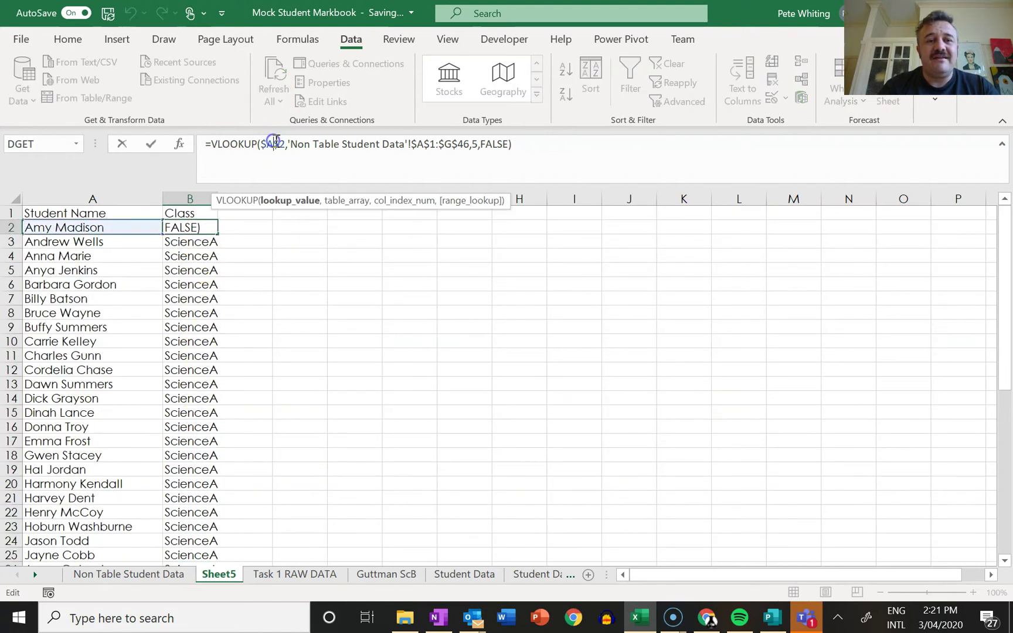
{"action": "key", "text": "BackSpace"}
{"action": "key", "text": "BackSpace"}
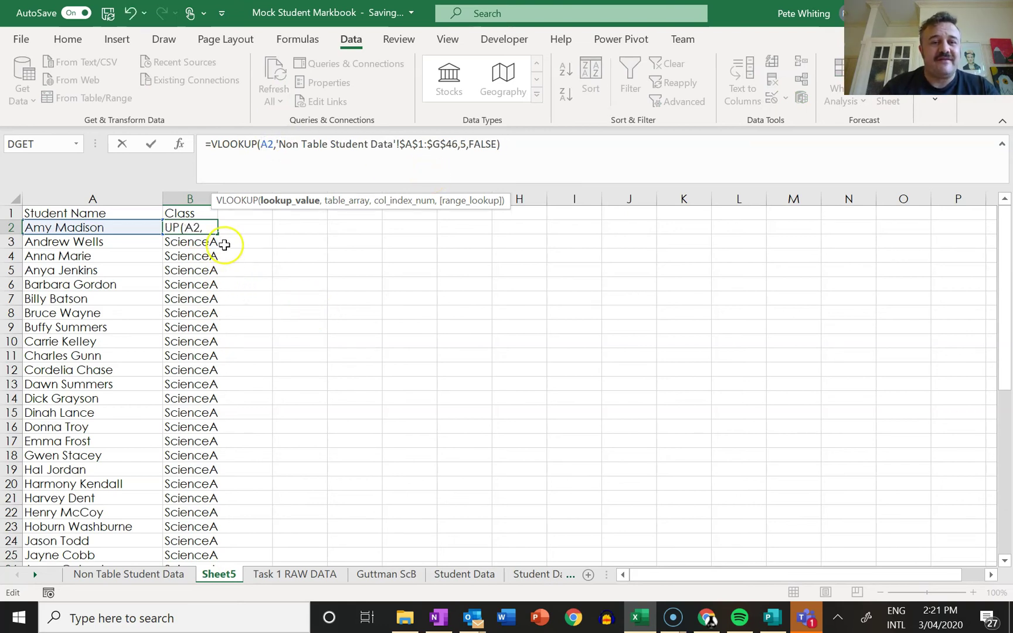
{"action": "key", "text": "Return"}
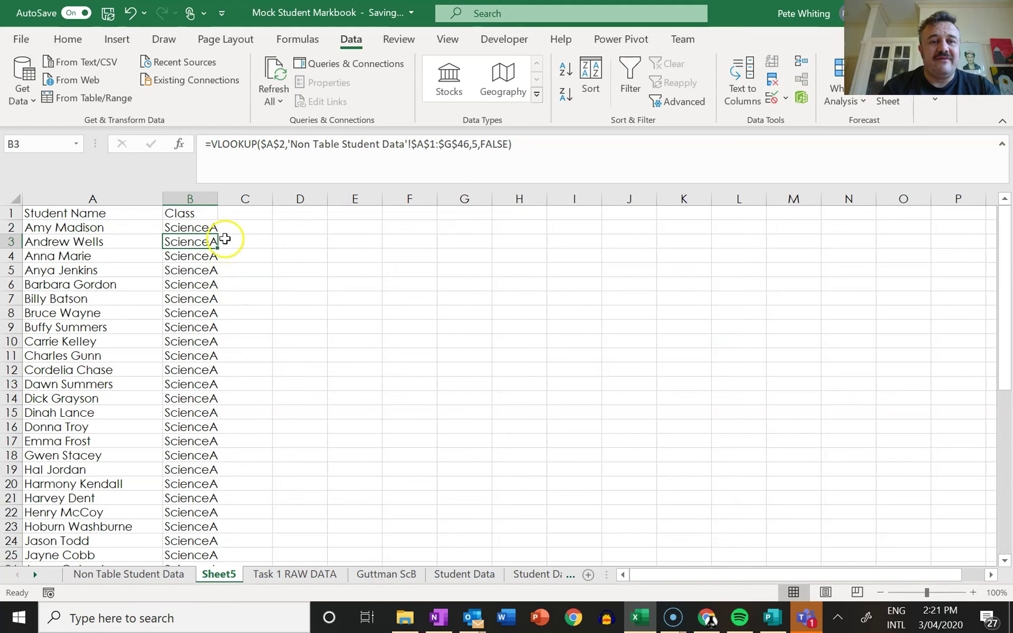
{"action": "left_click", "coordinate": [189, 230]}
{"action": "double_click", "coordinate": [220, 233]}
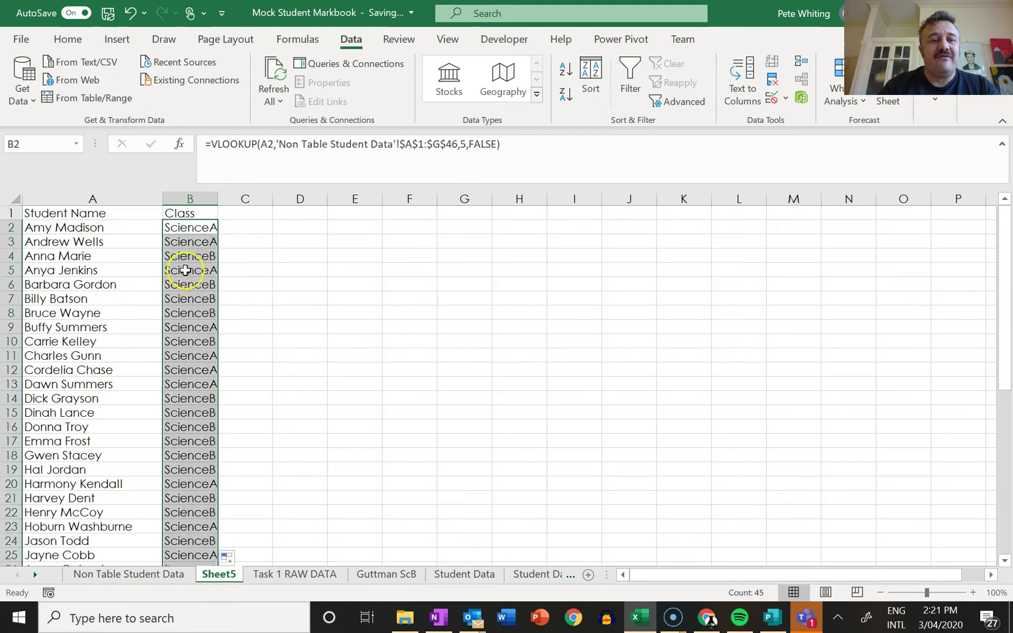
Compare the student order on Sheet5 with the student list on Non Table Student Data
{"action": "left_click", "coordinate": [127, 243]}
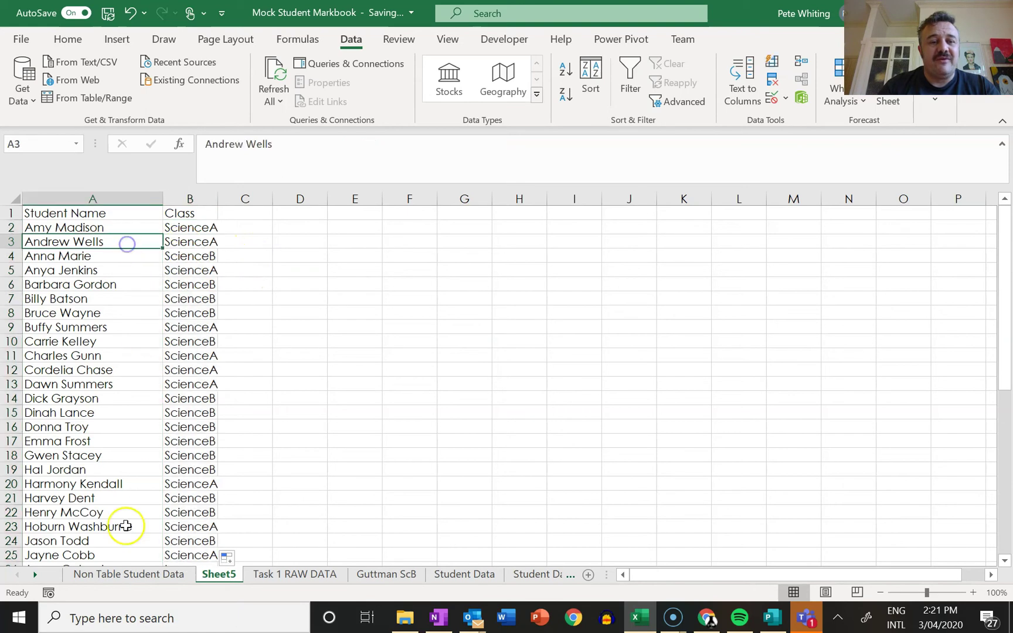
{"action": "left_click", "coordinate": [129, 574]}
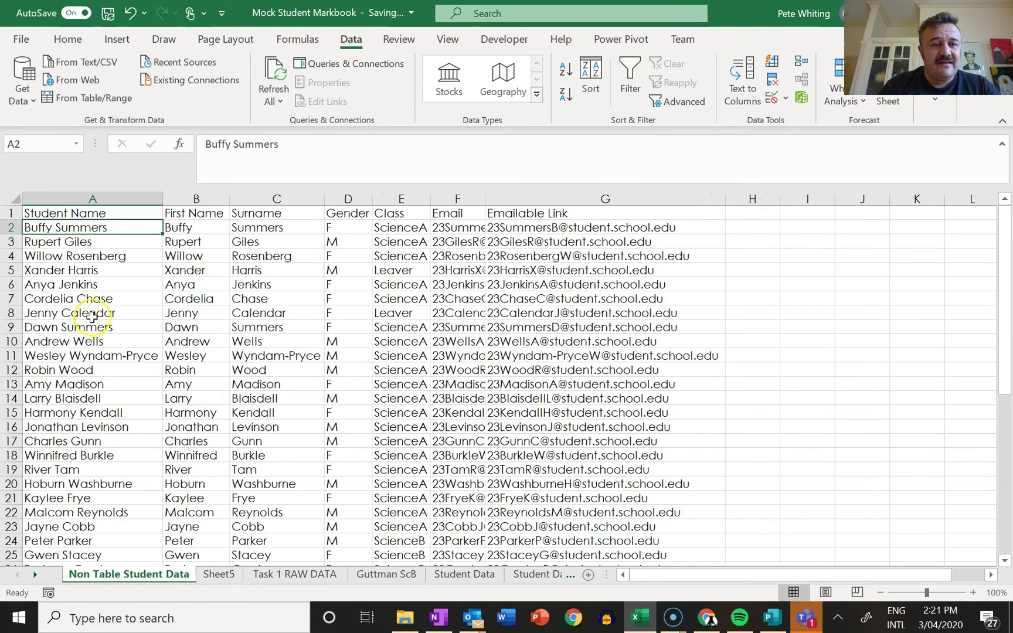
{"action": "left_click", "coordinate": [104, 355]}
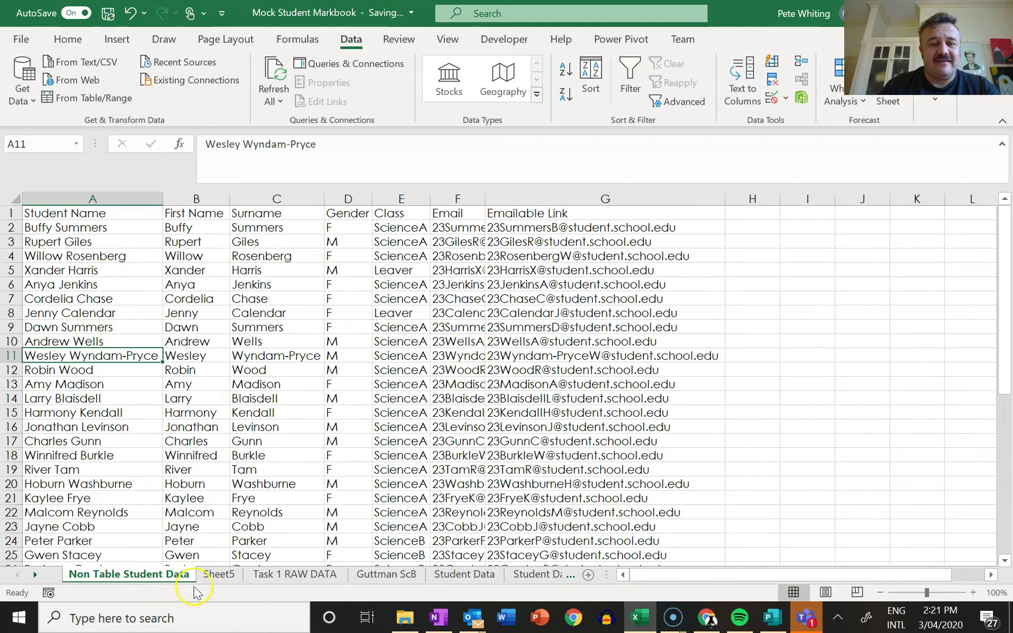
Search Non Table Student Data for the surname of the student in A6 on Sheet5, and compare the class on both sheets
{"action": "left_click", "coordinate": [224, 574]}
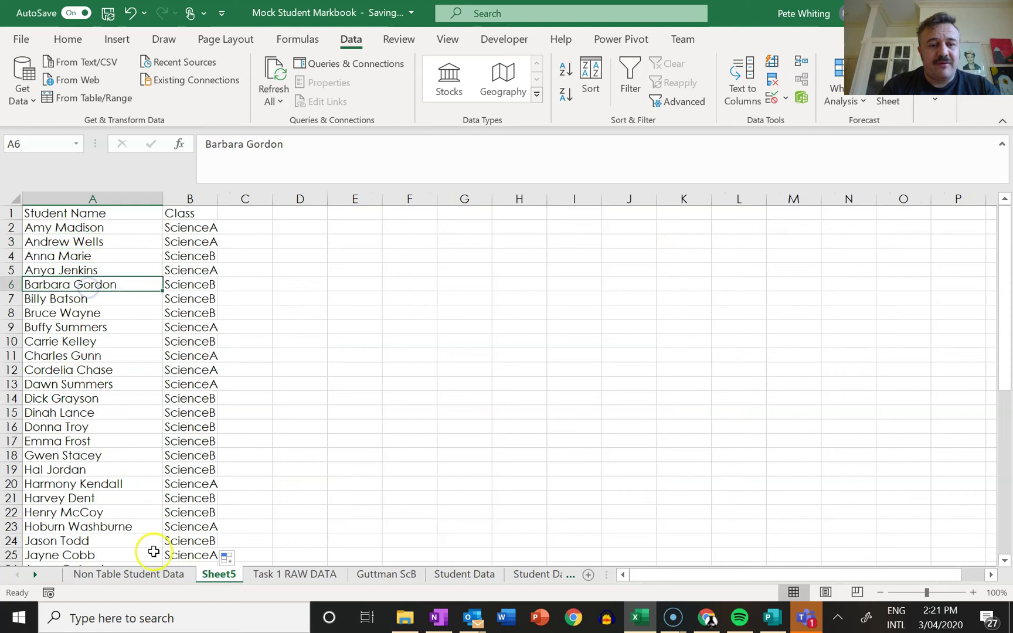
{"action": "left_click", "coordinate": [151, 574]}
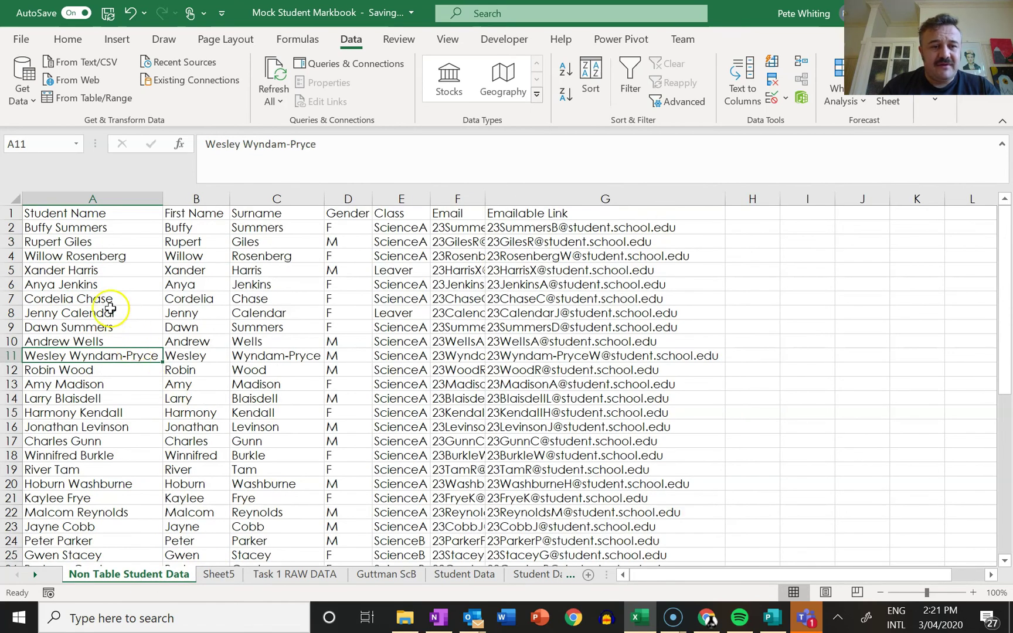
{"action": "scroll", "coordinate": [130, 318], "scroll_direction": "down", "scroll_amount": 3}
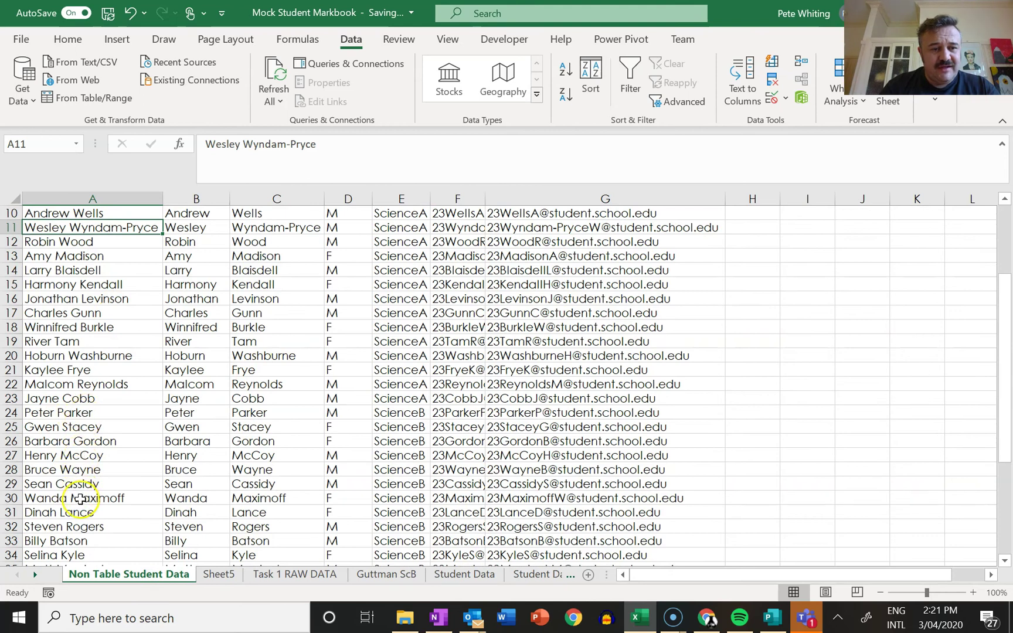
{"action": "scroll", "coordinate": [81, 499], "scroll_direction": "down", "scroll_amount": 2}
{"action": "scroll", "coordinate": [82, 493], "scroll_direction": "down", "scroll_amount": 2}
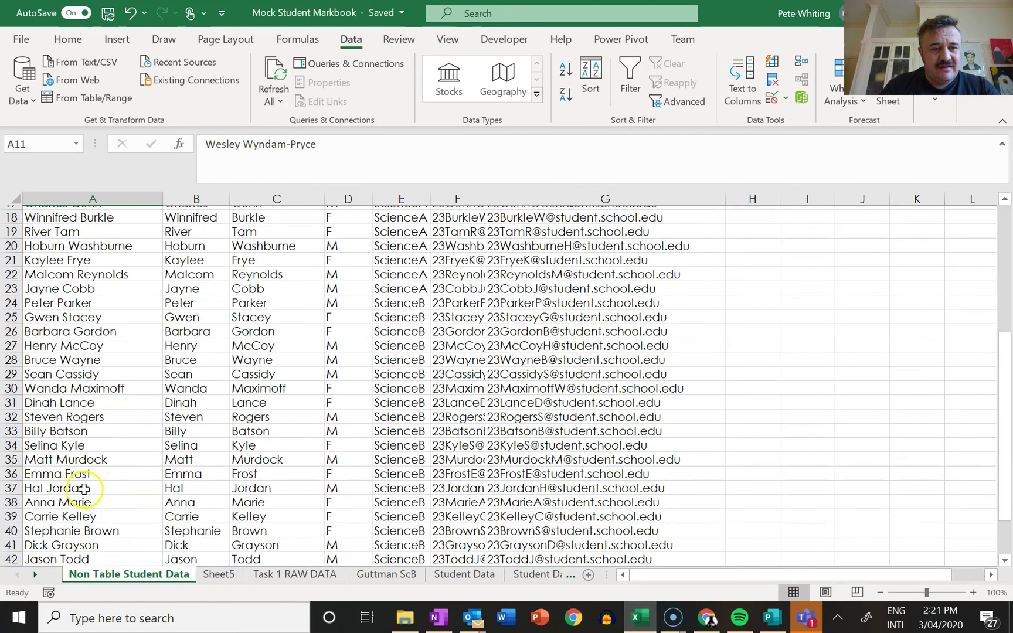
{"action": "scroll", "coordinate": [84, 488], "scroll_direction": "down", "scroll_amount": 2}
{"action": "scroll", "coordinate": [82, 482], "scroll_direction": "up", "scroll_amount": 2}
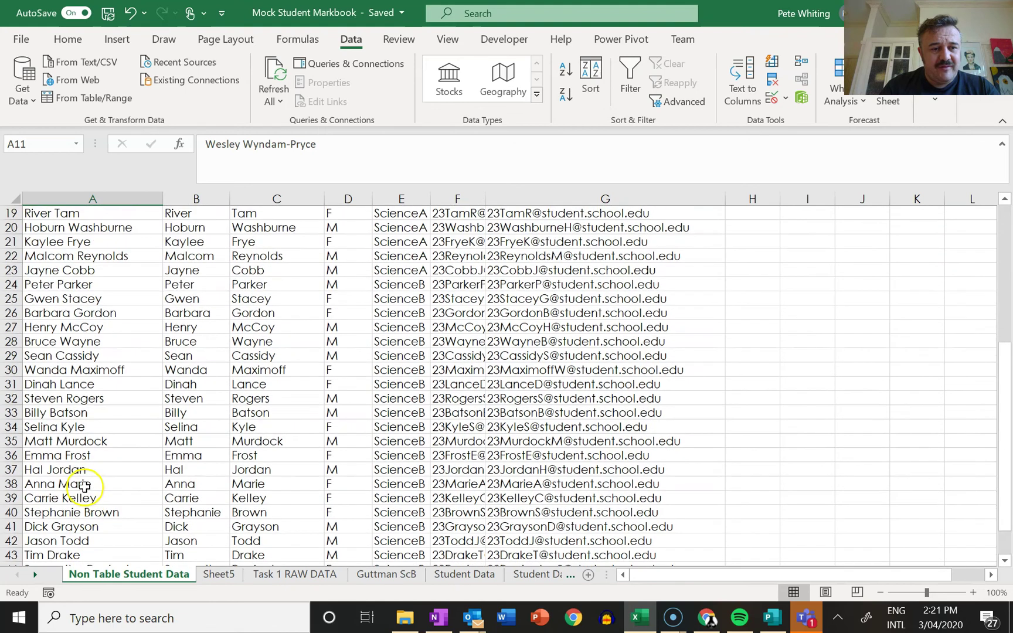
{"action": "left_click", "coordinate": [84, 472]}
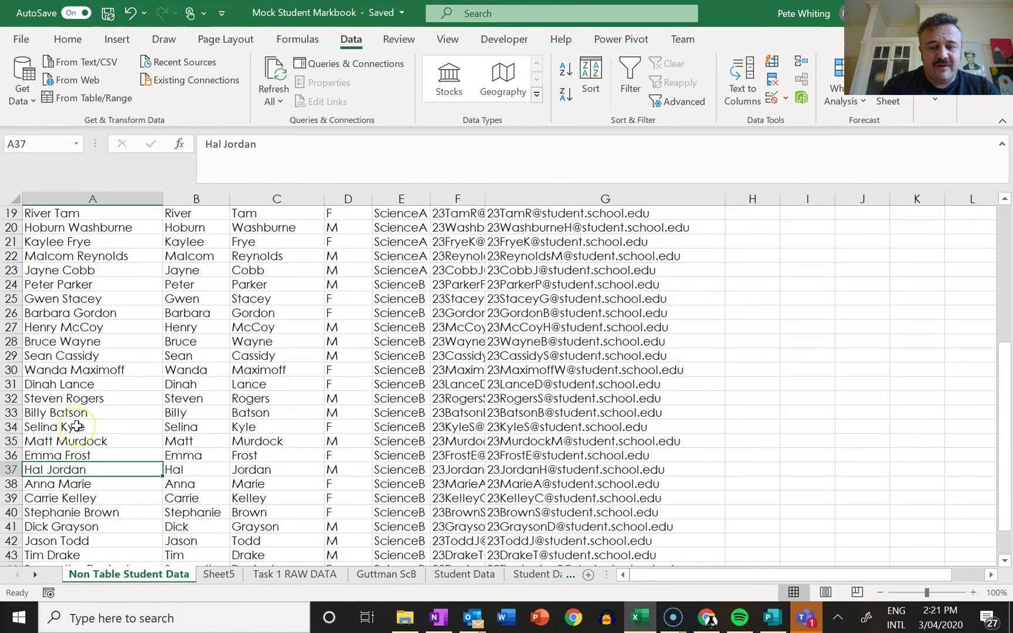
{"action": "key", "text": "ctrl+f"}
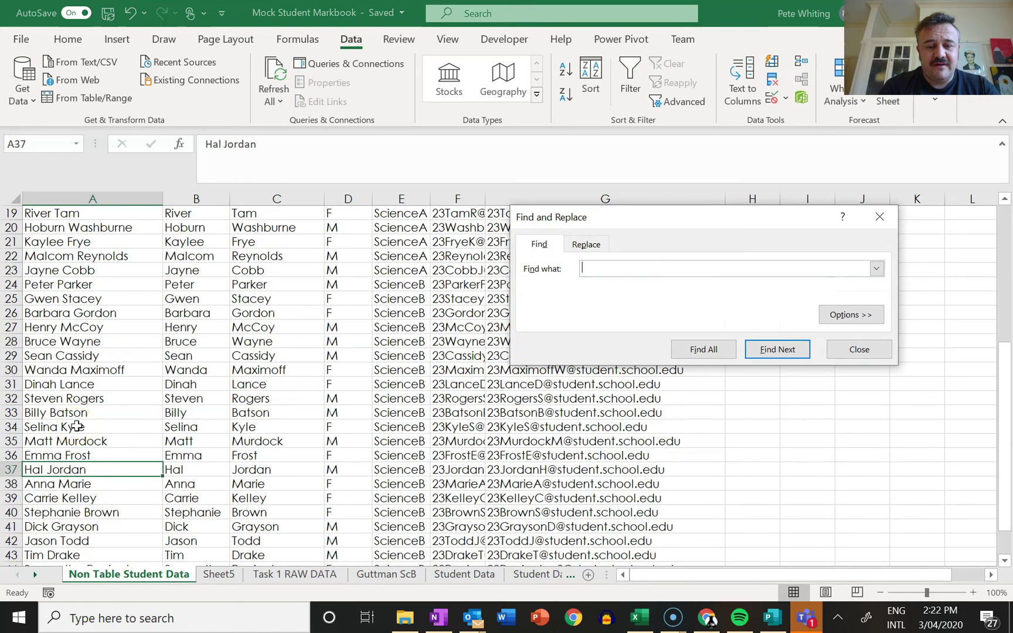
{"action": "key", "text": "Return"}
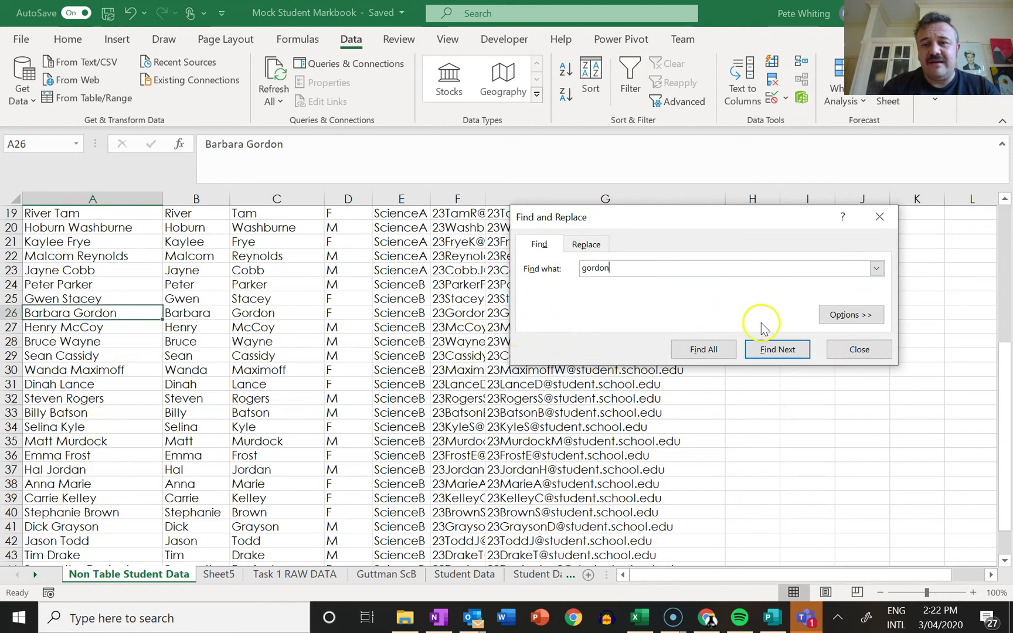
{"action": "left_click", "coordinate": [873, 349]}
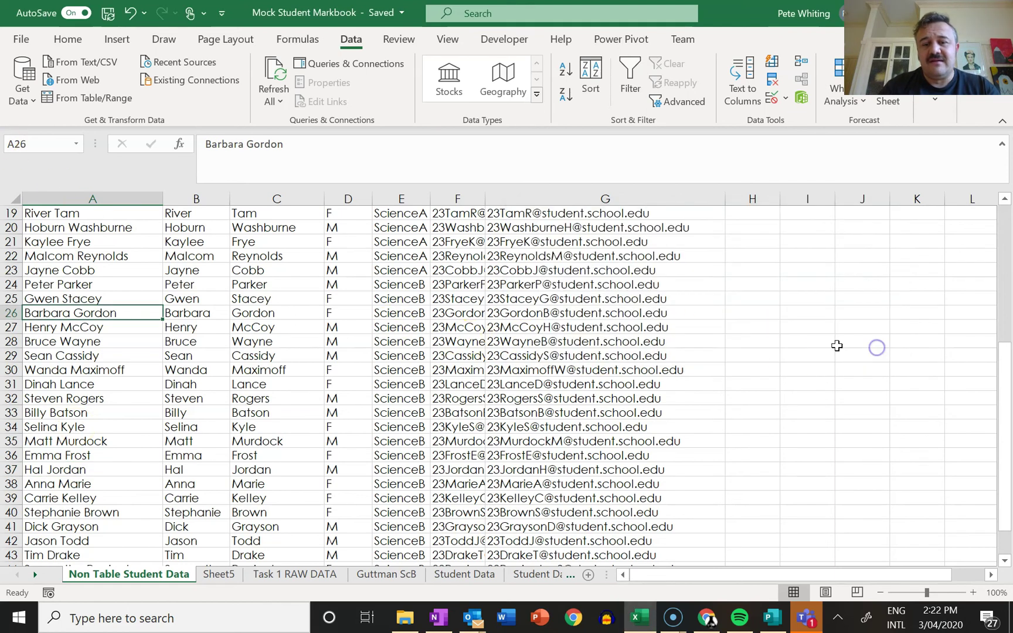
{"action": "left_click", "coordinate": [218, 574]}
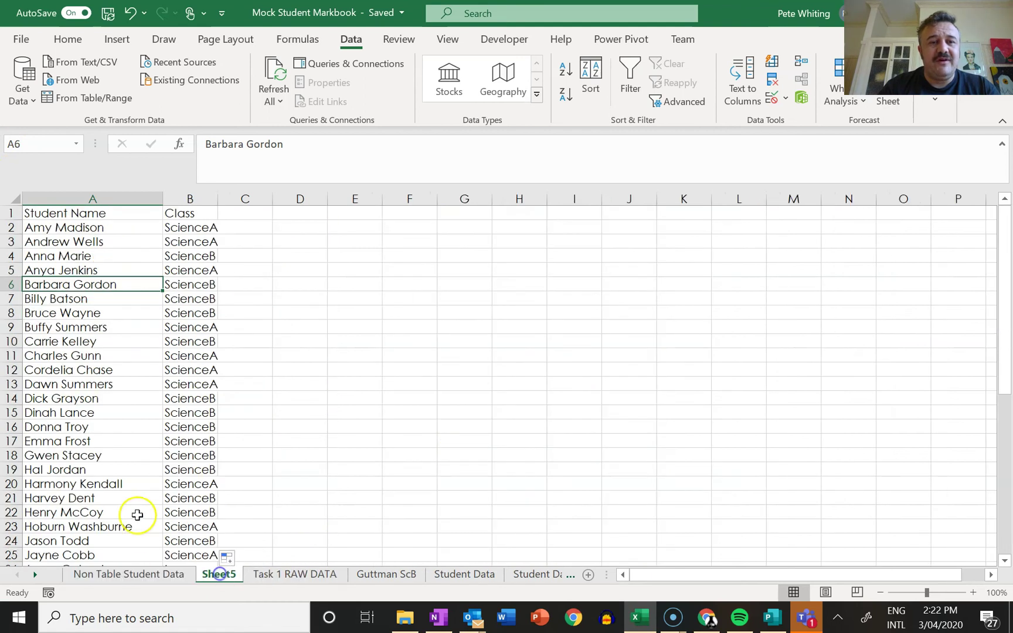
Examine the Non Table Student Data sheet reference and table array in the VLOOKUP formula in B3
{"action": "left_click", "coordinate": [215, 237]}
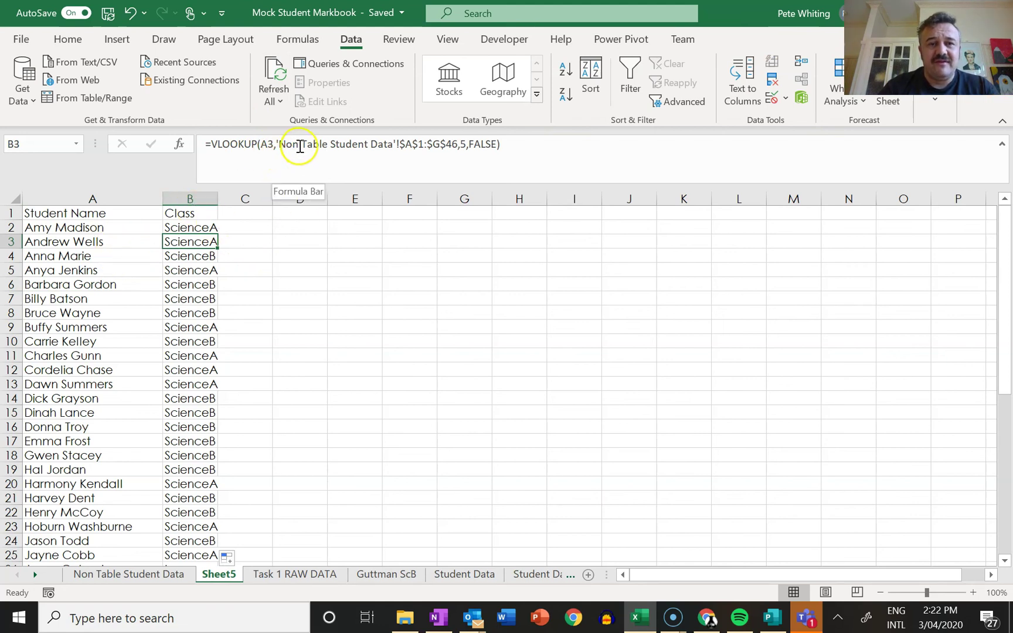
{"action": "left_click_drag", "start_coordinate": [284, 142], "coordinate": [399, 158]}
{"action": "left_click", "coordinate": [399, 146]}
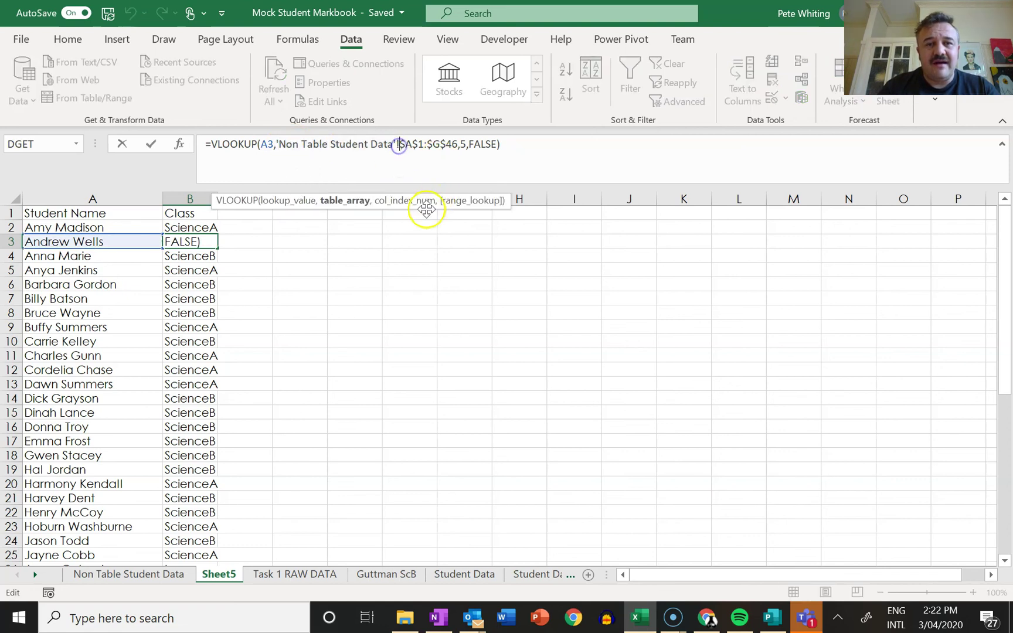
{"action": "left_click", "coordinate": [188, 574]}
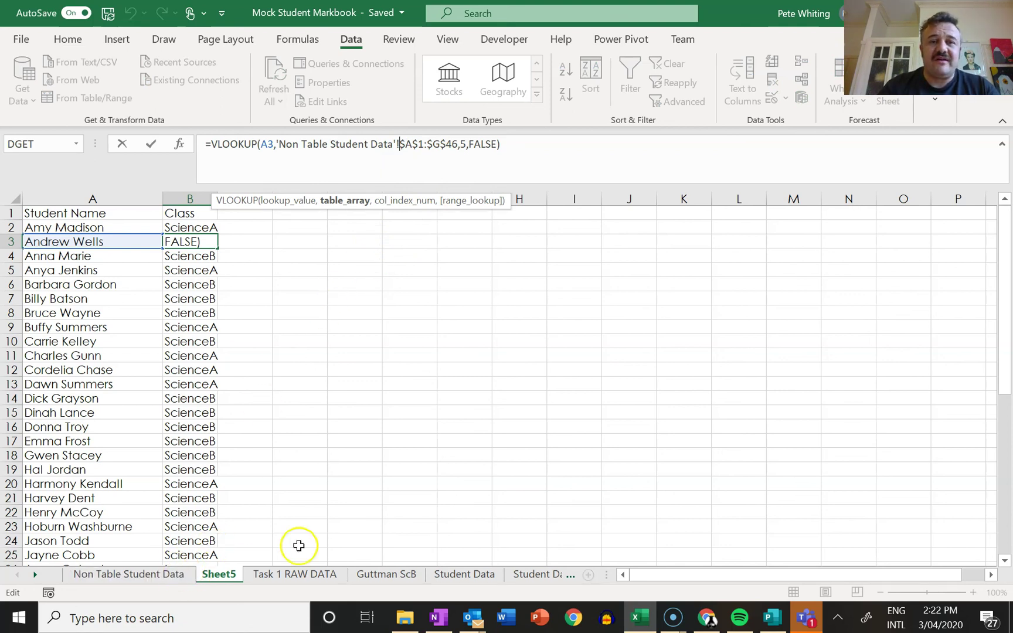
{"action": "left_click", "coordinate": [528, 151]}
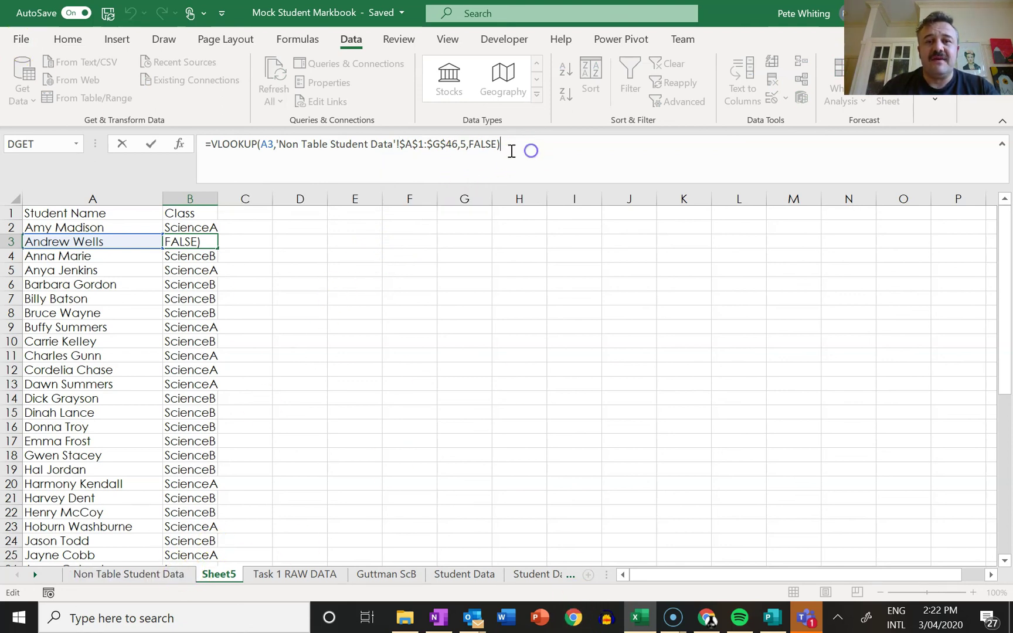